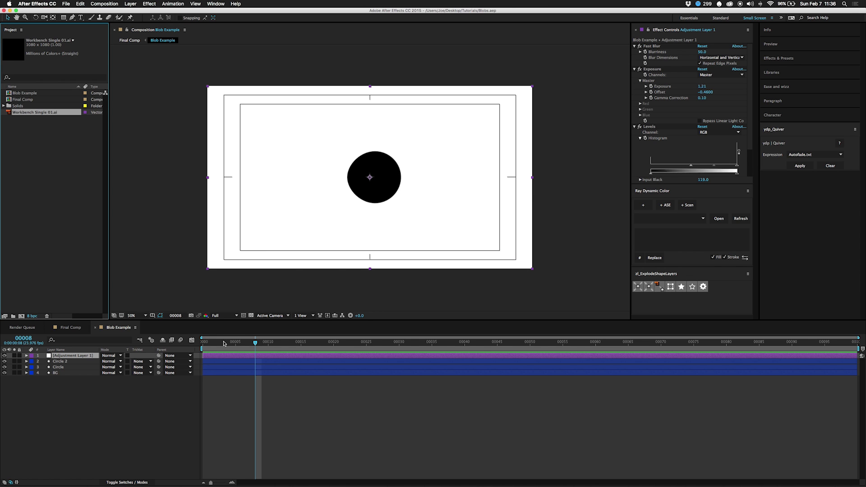
- Scrub Blob Example back to frame 0, then preview the two black circles merging and stop
{"action": "left_click_drag", "start_coordinate": [224, 344], "coordinate": [202, 343]}
{"action": "key", "text": "space"}
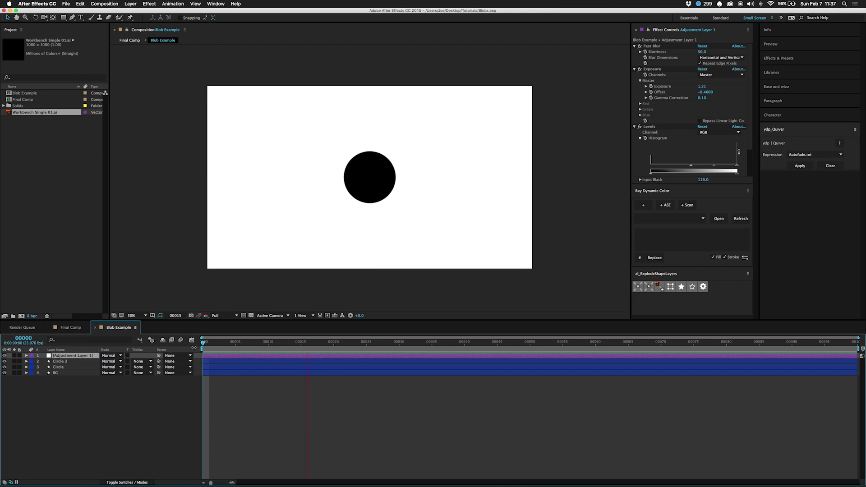
{"action": "key", "text": "space"}
{"action": "key", "text": "space"}
{"action": "key", "text": "space"}
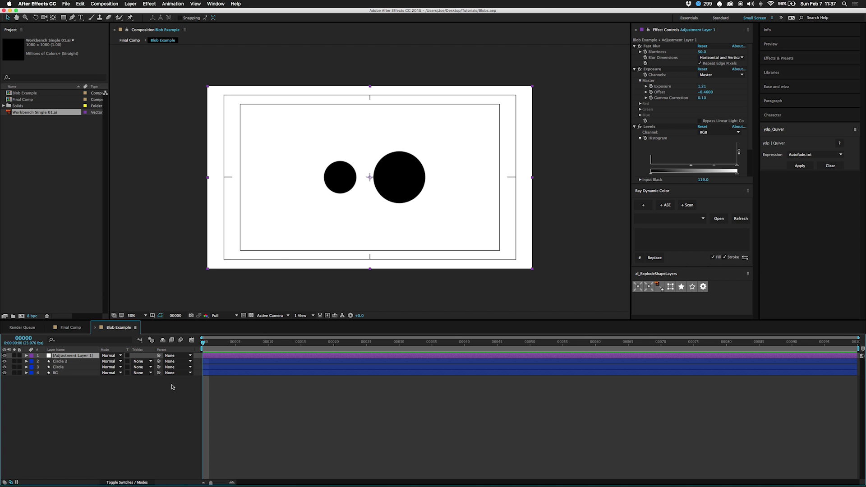
- Preview the Final Comp animation of the teal circles over the yellow background
{"action": "left_click", "coordinate": [75, 331]}
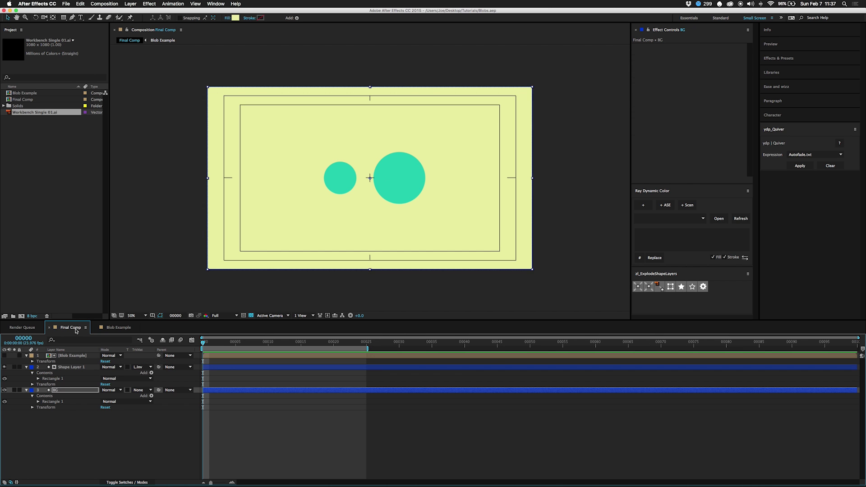
{"action": "key", "text": "super+Up"}
{"action": "key", "text": "super+Up"}
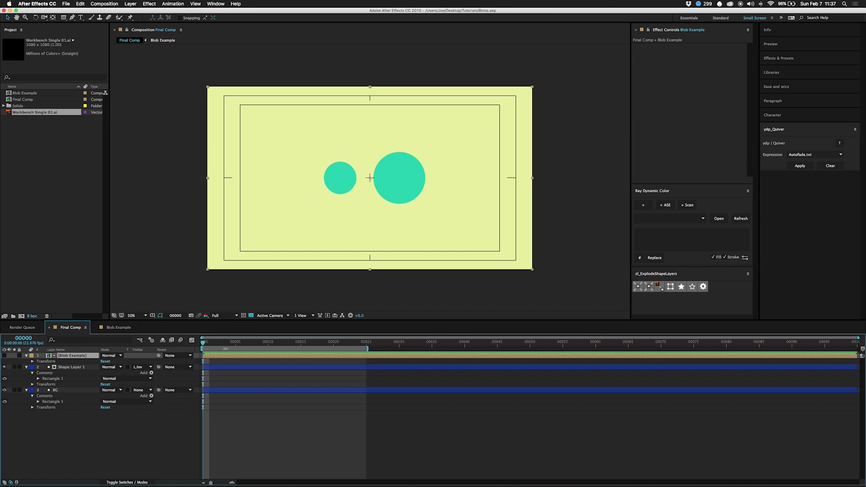
{"action": "key", "text": "space"}
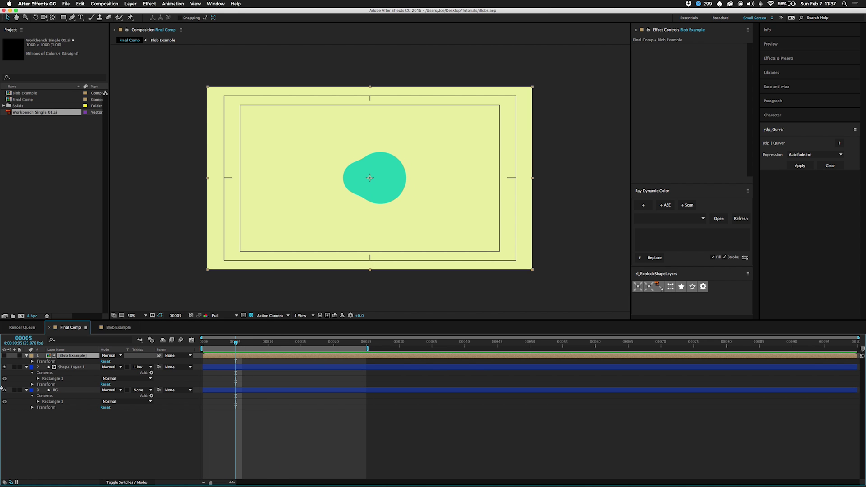
- Hide the BG layer, scrub back to where the circles separate, then show BG again before returning to Blob Example
{"action": "left_click", "coordinate": [4, 390]}
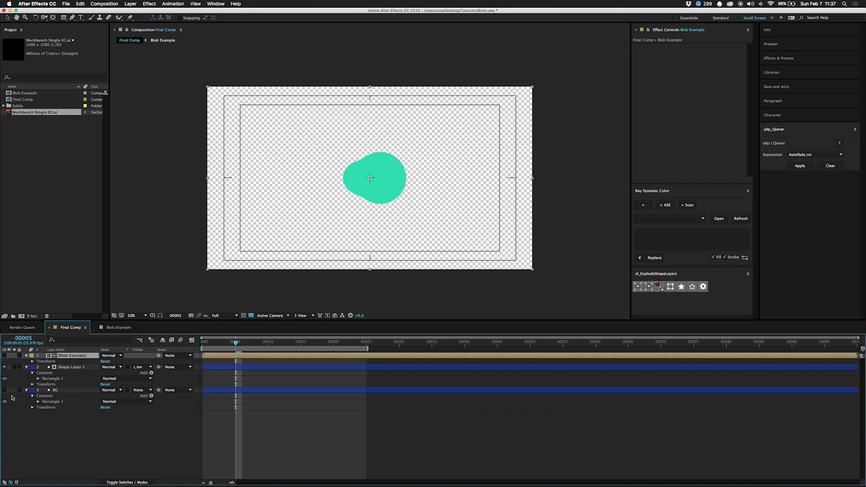
{"action": "left_click_drag", "start_coordinate": [235, 342], "coordinate": [212, 344]}
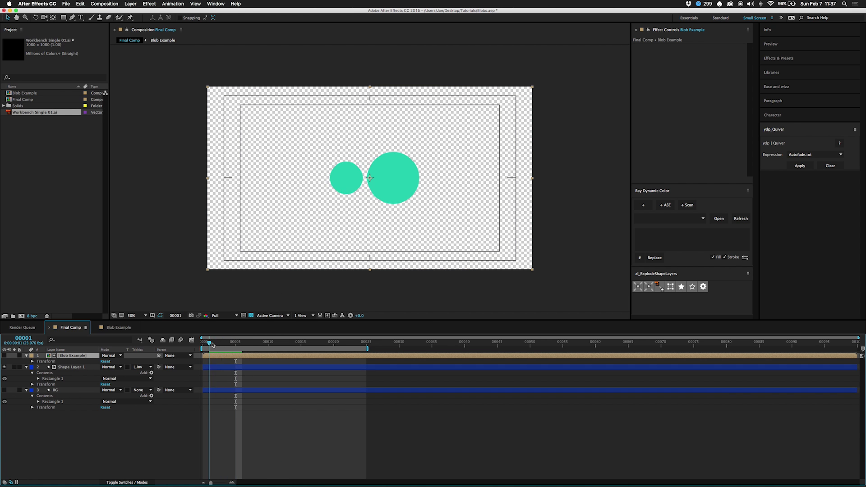
{"action": "left_click", "coordinate": [4, 390]}
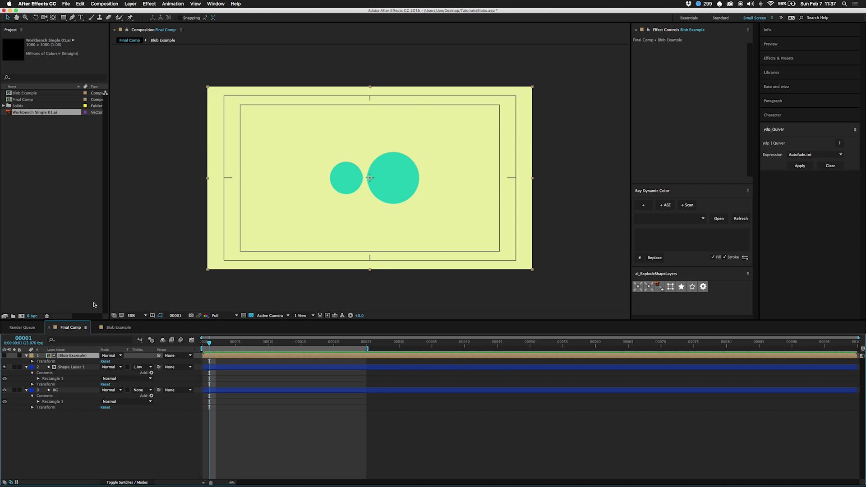
{"action": "left_click", "coordinate": [118, 328]}
- Create Comp 1 at 1920×1080, 23.976 fps, and add a full-frame rectangle shape layer
{"action": "left_click", "coordinate": [104, 3]}
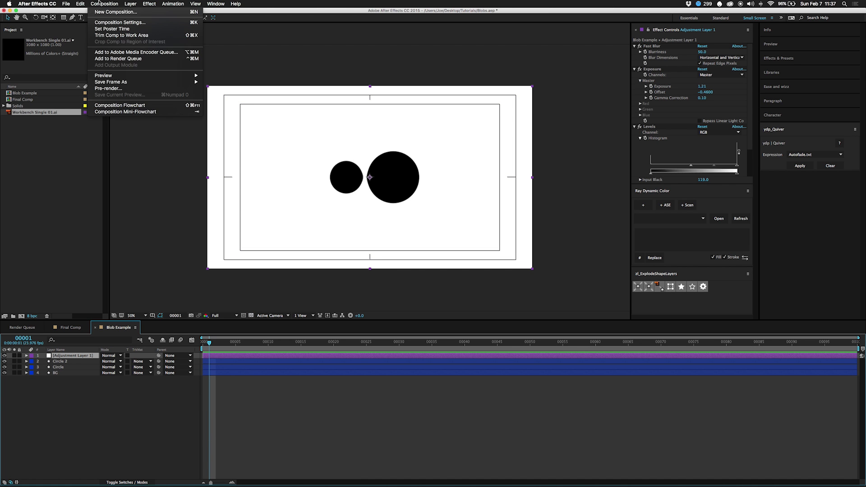
{"action": "left_click", "coordinate": [117, 23]}
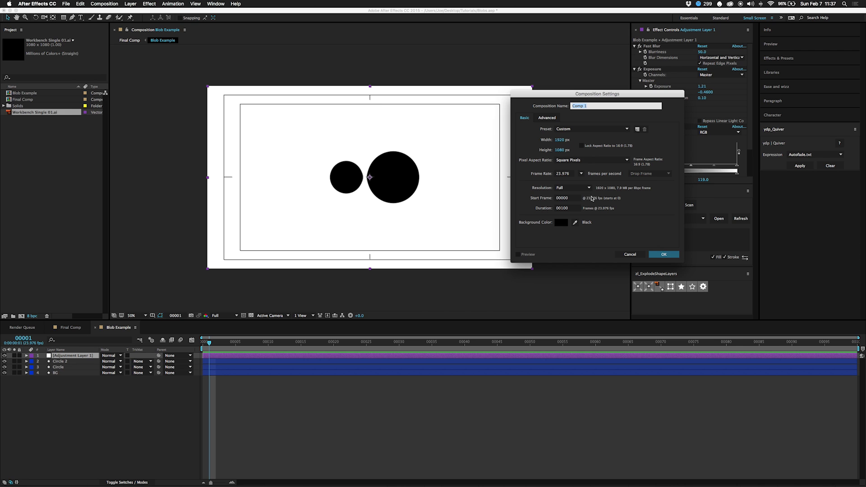
{"action": "left_click", "coordinate": [659, 253]}
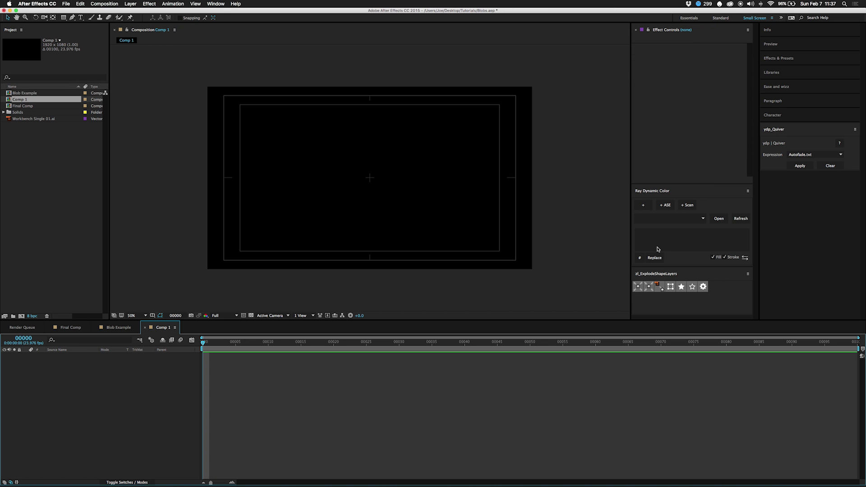
{"action": "double_click", "coordinate": [64, 19]}
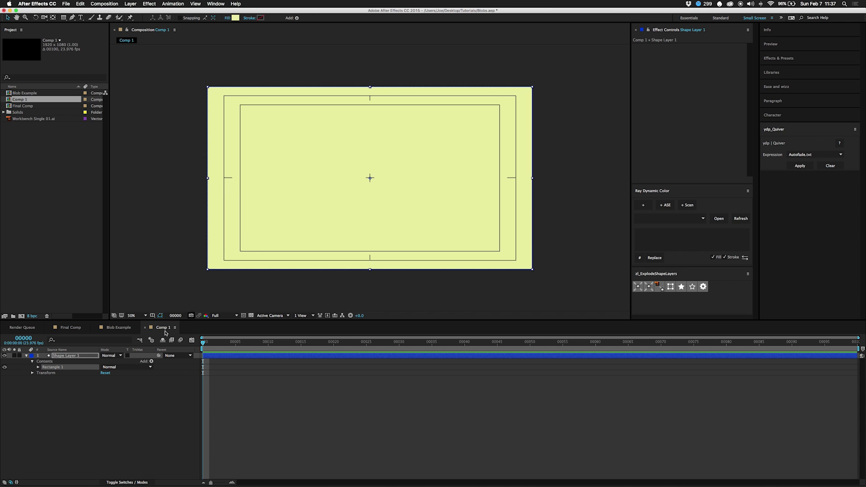
- Change the rectangle's fill colour to white
{"action": "left_click", "coordinate": [235, 18]}
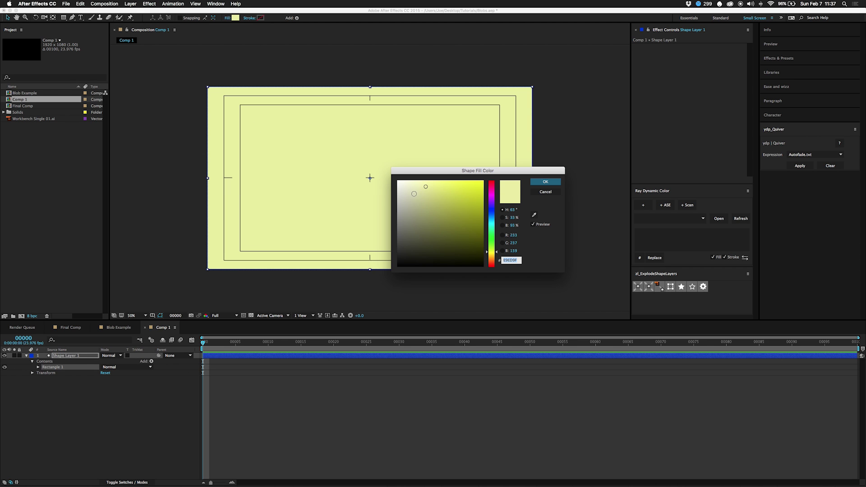
{"action": "left_click_drag", "start_coordinate": [413, 193], "coordinate": [397, 181]}
{"action": "left_click", "coordinate": [545, 181]}
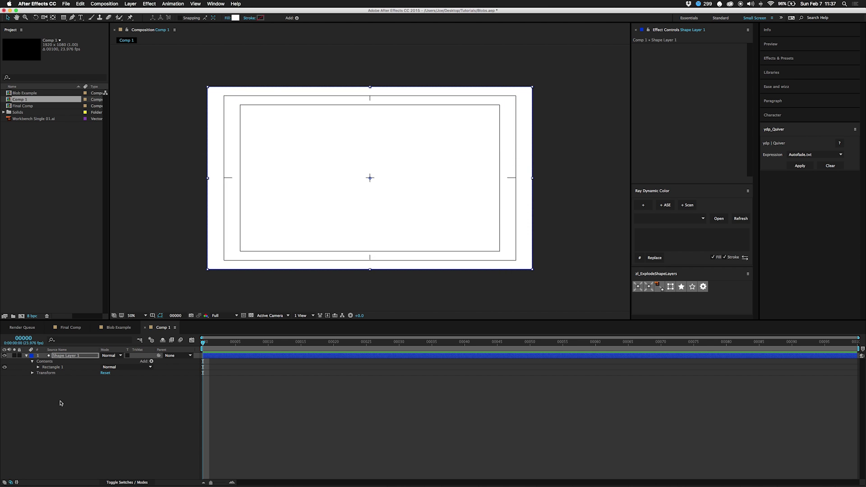
- Rename Shape Layer 1 to 'BG'
{"action": "left_click", "coordinate": [61, 403]}
{"action": "left_click", "coordinate": [71, 359]}
{"action": "key", "text": "Return"}
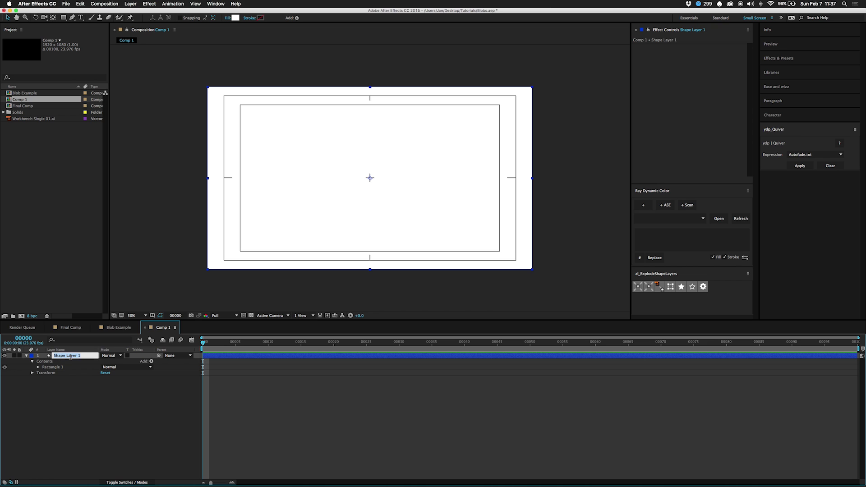
{"action": "type", "text": "BG"}
{"action": "key", "text": "Return"}
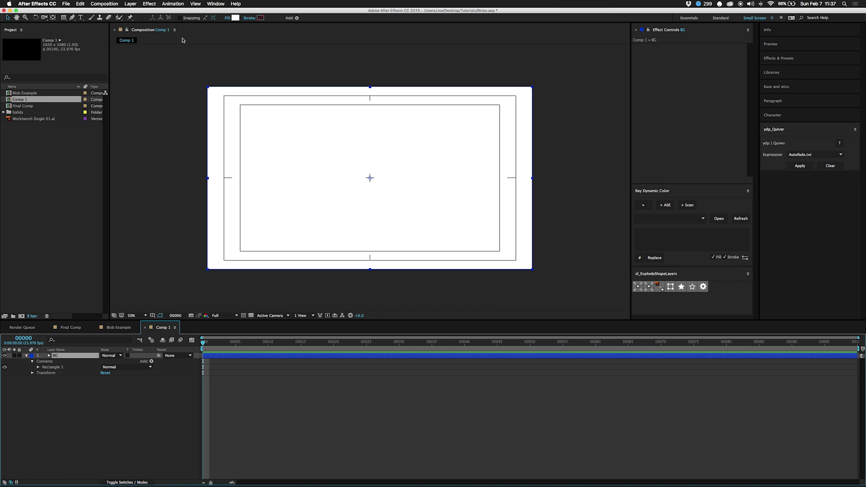
- Switch to the Ellipse tool, undo the ellipse accidentally added to BG, and deselect BG
{"action": "left_click_drag", "start_coordinate": [66, 21], "coordinate": [90, 37]}
{"action": "double_click", "coordinate": [65, 20]}
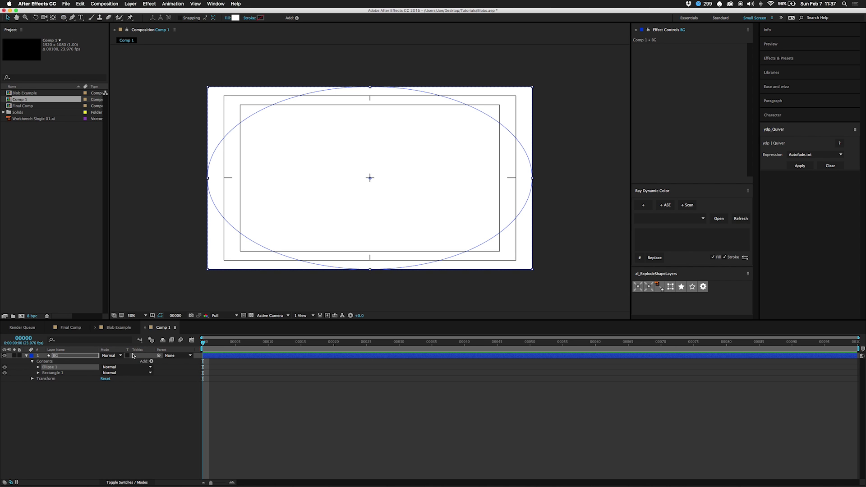
{"action": "key", "text": "super+z"}
{"action": "left_click", "coordinate": [93, 408]}
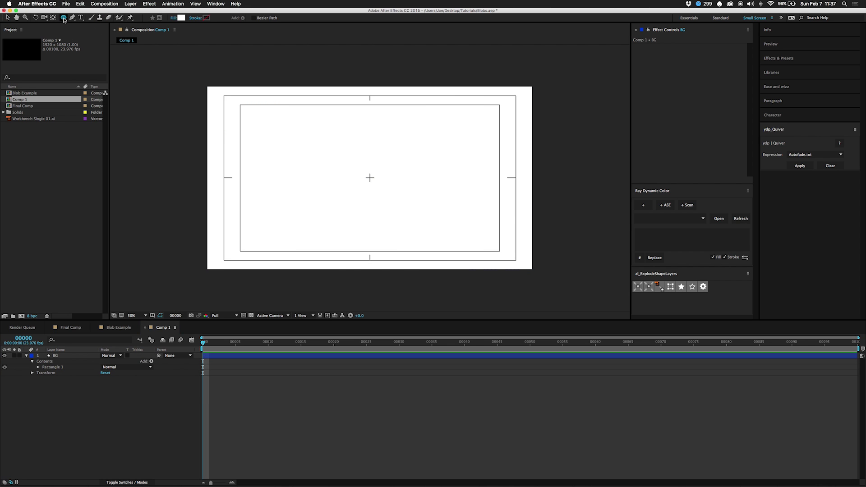
- Add a comp-sized ellipse layer and set its size to 1080×1080, then shrink it to 711×711
{"action": "double_click", "coordinate": [64, 17]}
{"action": "left_click", "coordinate": [39, 368]}
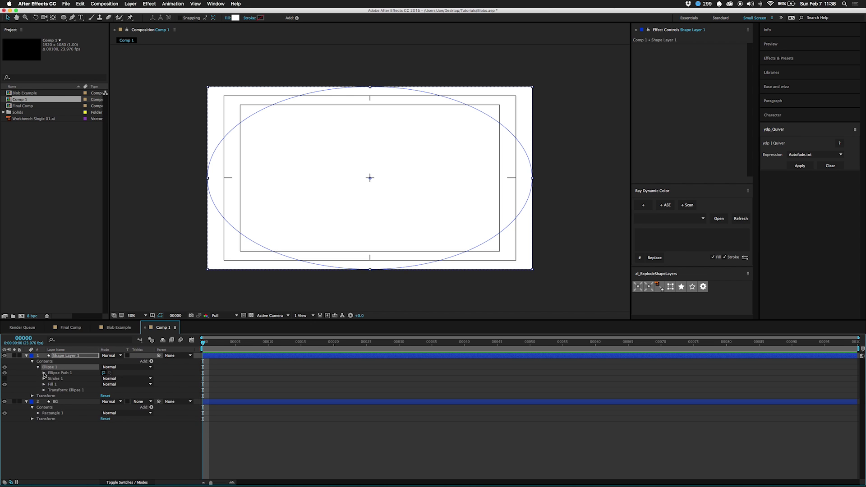
{"action": "left_click", "coordinate": [44, 372]}
{"action": "left_click", "coordinate": [113, 379]}
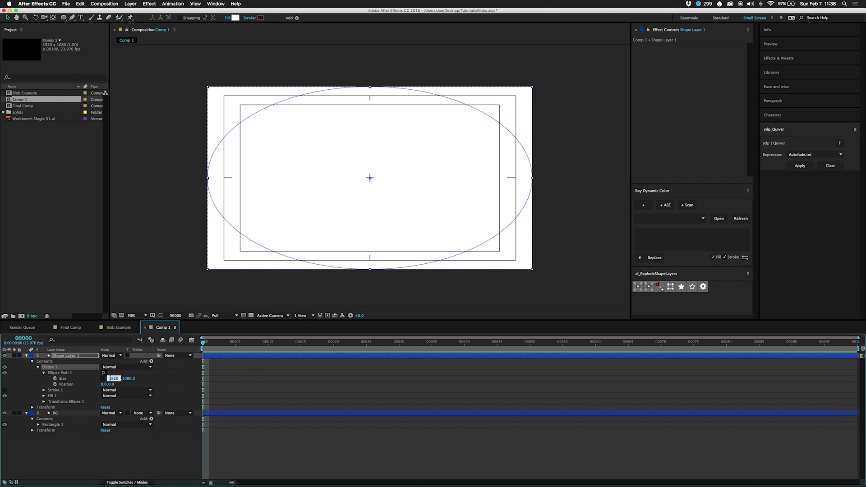
{"action": "type", "text": "1080"}
{"action": "key", "text": "Return"}
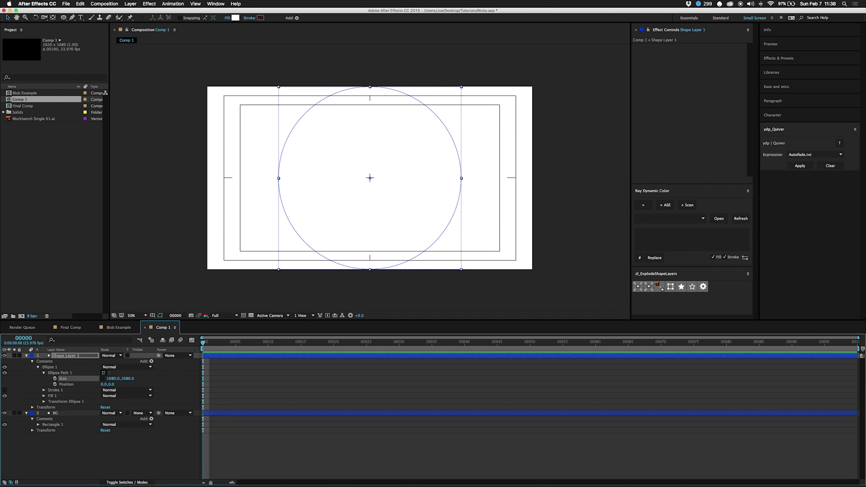
{"action": "left_click_drag", "start_coordinate": [113, 379], "coordinate": [3, 388]}
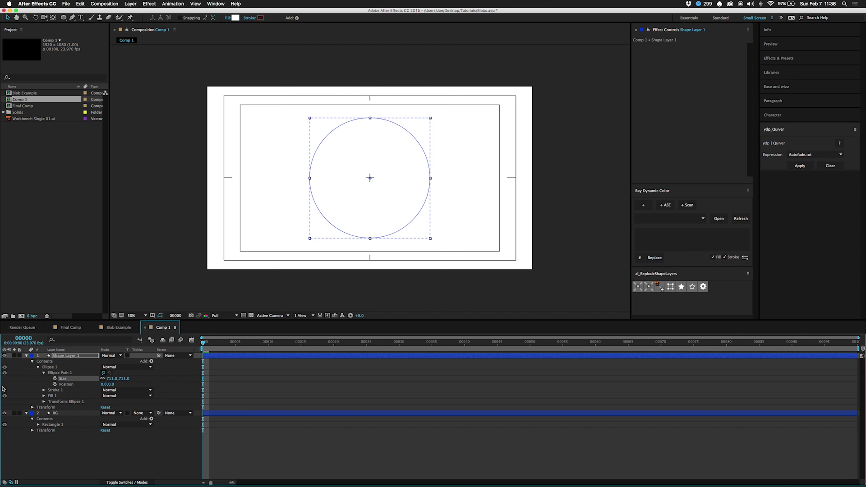
- Make the circle's fill black
{"action": "left_click", "coordinate": [236, 18]}
{"action": "left_click_drag", "start_coordinate": [409, 247], "coordinate": [387, 279]}
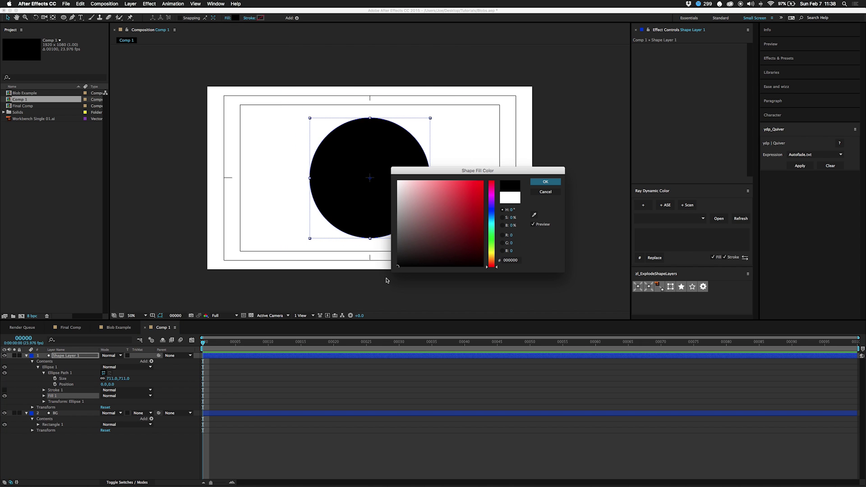
{"action": "left_click", "coordinate": [544, 184]}
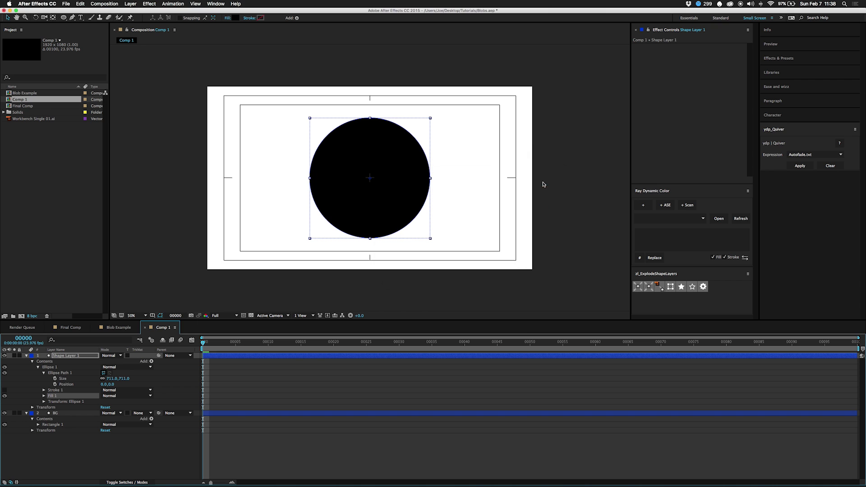
- Shrink the circle to 363×363, then duplicate it and move the copy to the left
{"action": "left_click", "coordinate": [73, 356]}
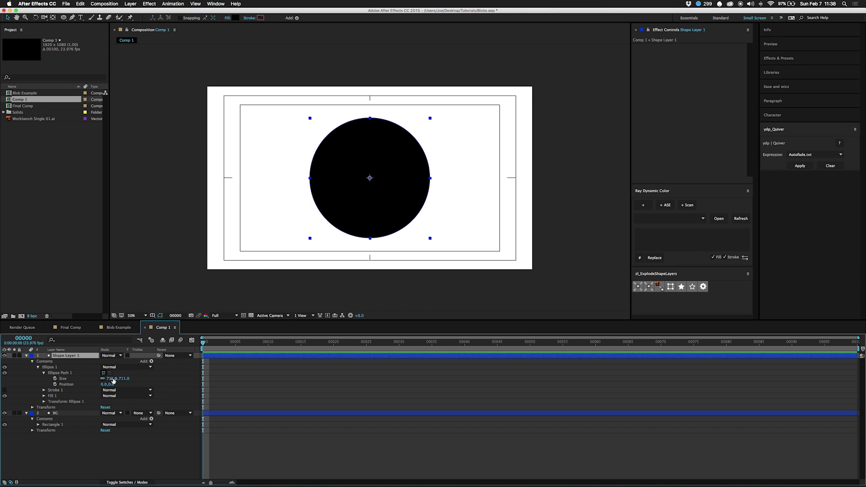
{"action": "left_click_drag", "start_coordinate": [113, 379], "coordinate": [3, 385]}
{"action": "left_click", "coordinate": [68, 356]}
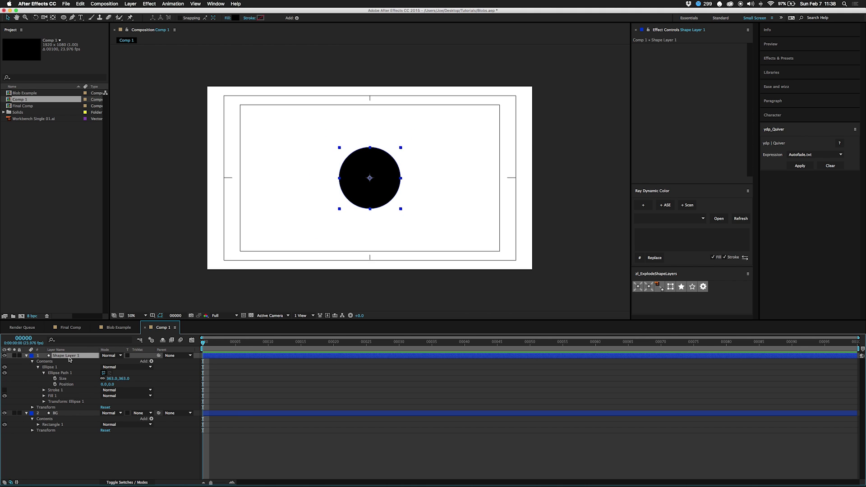
{"action": "key", "text": "super+d"}
{"action": "left_click_drag", "start_coordinate": [372, 192], "coordinate": [302, 184]}
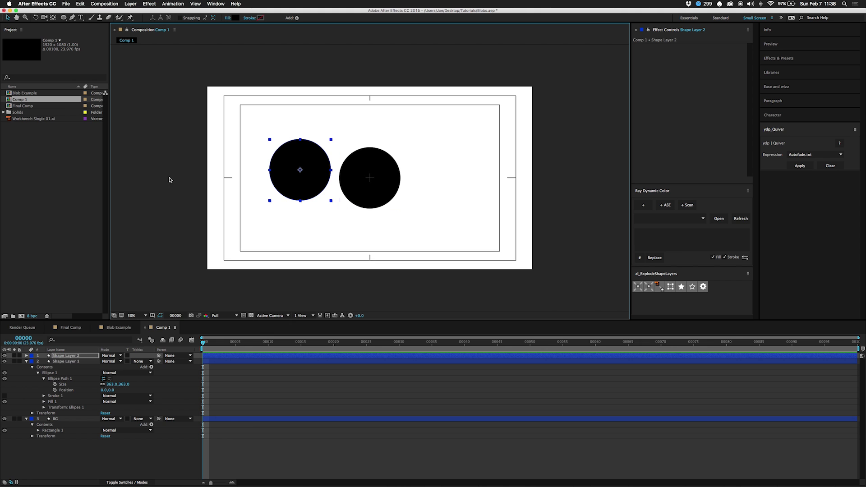
- Add a new adjustment layer to Comp 1
{"action": "left_click", "coordinate": [131, 4]}
{"action": "mouse_move", "coordinate": [135, 12]}
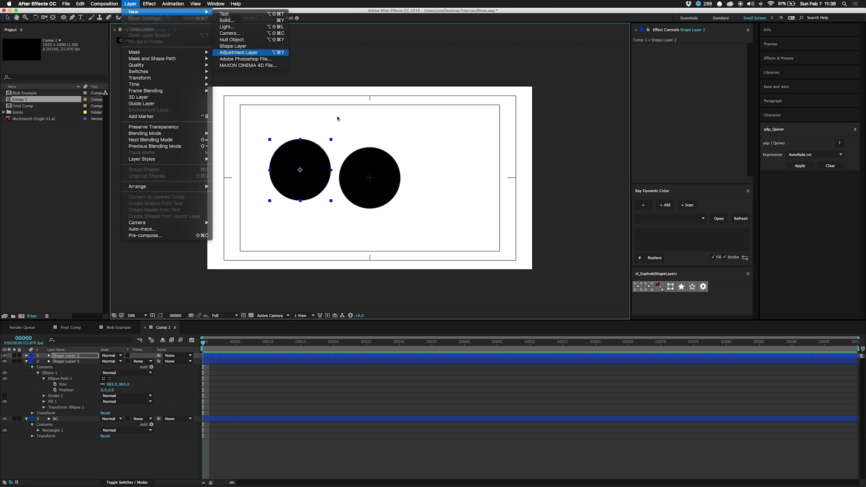
{"action": "key", "text": "Return"}
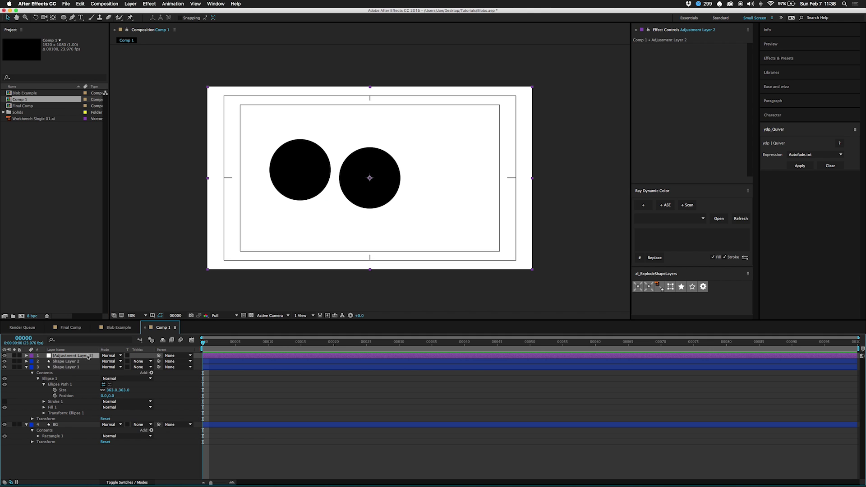
- Apply Fast Blur to the adjustment layer, starting Blurriness at 10 and raising it to 62
{"action": "left_click", "coordinate": [154, 5]}
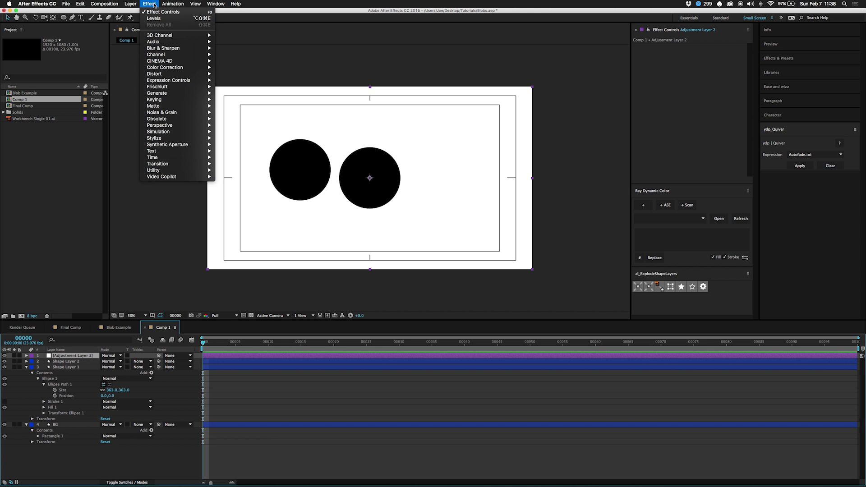
{"action": "mouse_move", "coordinate": [201, 49]}
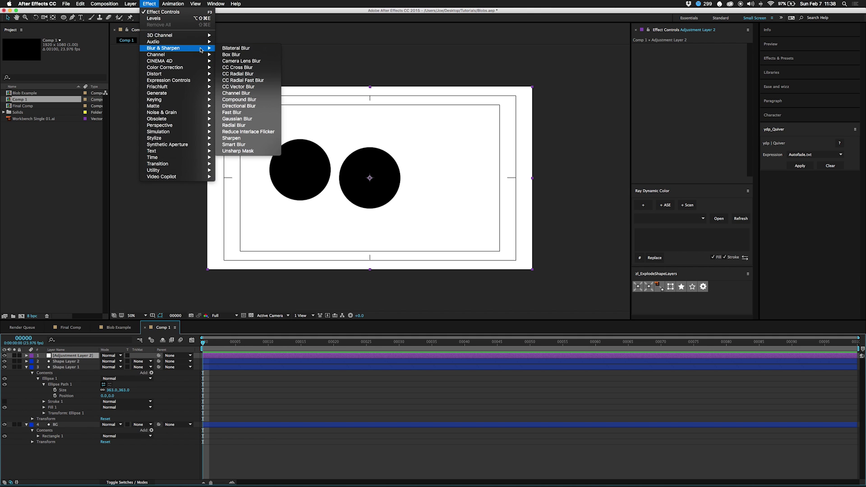
{"action": "left_click", "coordinate": [246, 113]}
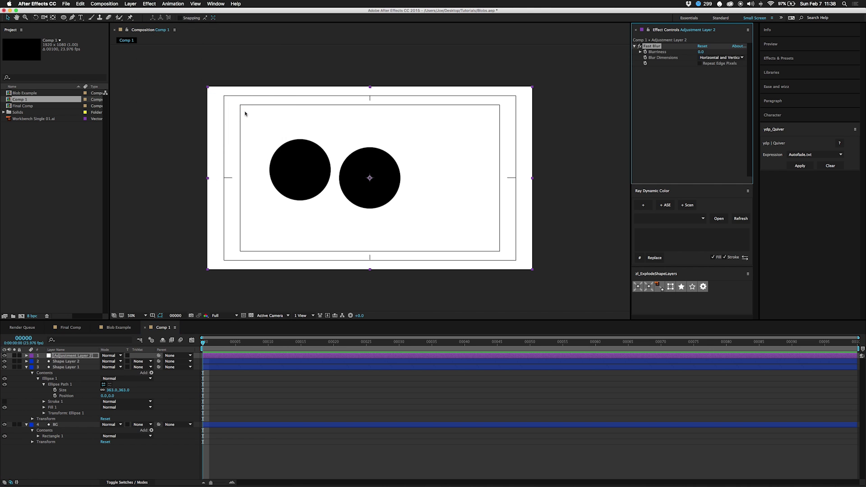
{"action": "left_click", "coordinate": [701, 52]}
{"action": "type", "text": "10"}
{"action": "key", "text": "Return"}
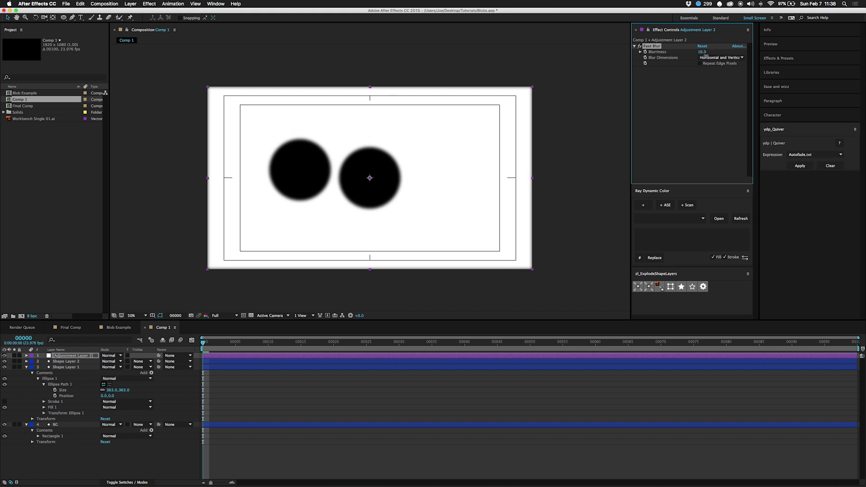
{"action": "left_click_drag", "start_coordinate": [706, 56], "coordinate": [727, 57]}
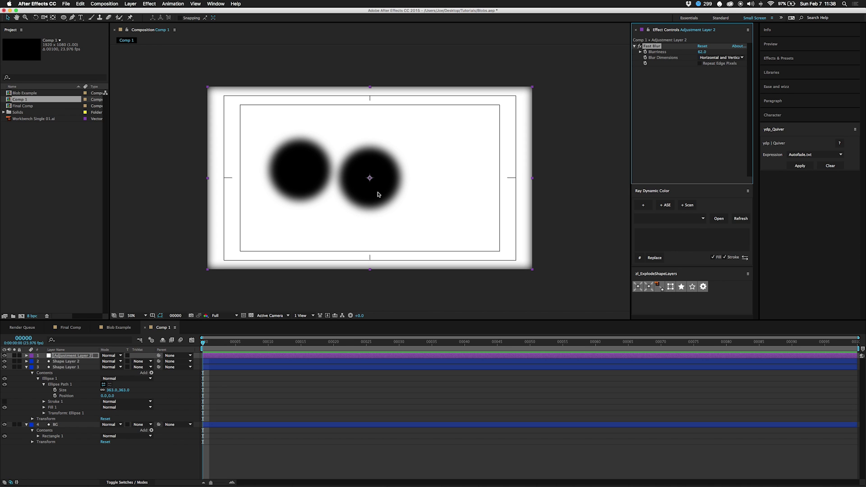
- Turn on Fast Blur's Repeat Edge Pixels so the comp edges stay solid
{"action": "left_click", "coordinate": [312, 189]}
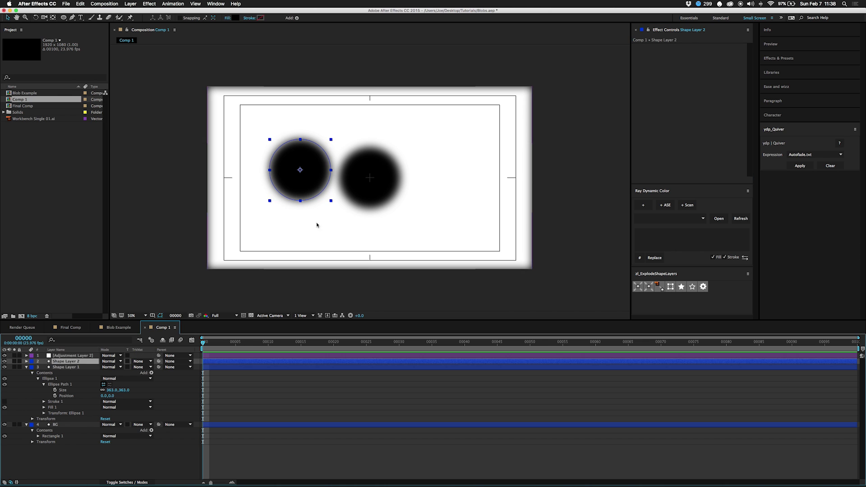
{"action": "left_click", "coordinate": [361, 185]}
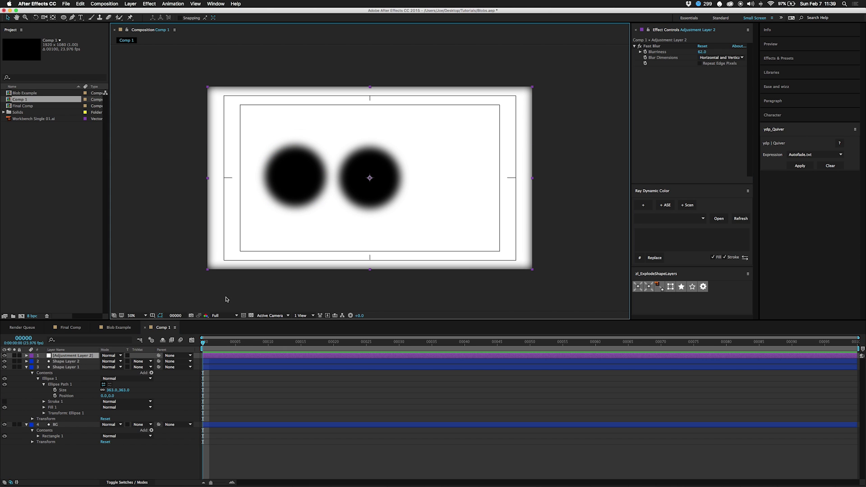
{"action": "left_click", "coordinate": [700, 64]}
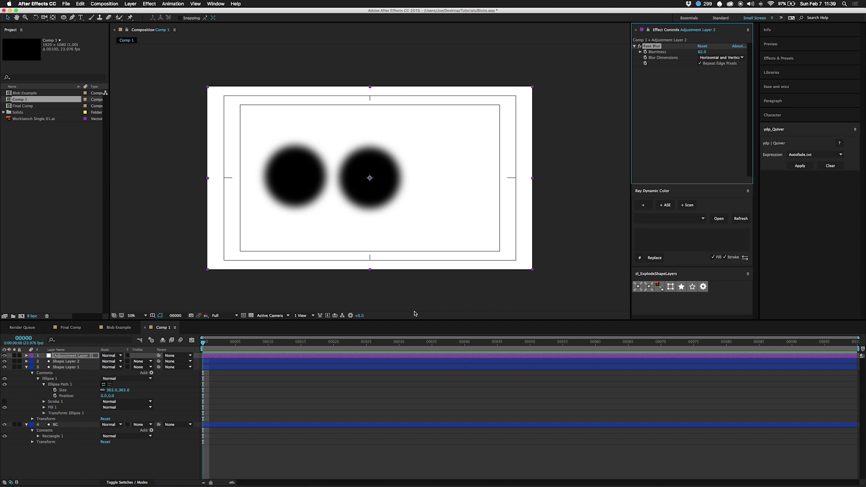
{"action": "left_click", "coordinate": [149, 4]}
- Apply Exposure to the adjustment layer with Exposure 1.40, Offset -0.5800 and Gamma 0.10
{"action": "mouse_move", "coordinate": [160, 68]}
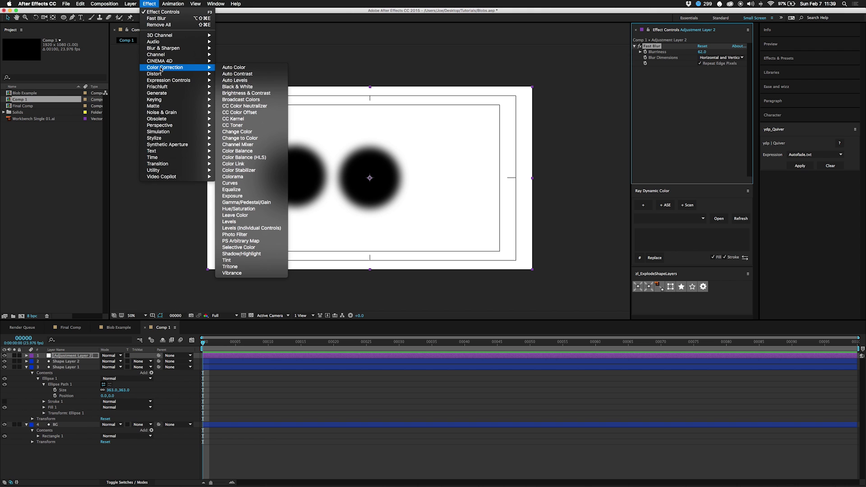
{"action": "left_click", "coordinate": [232, 196]}
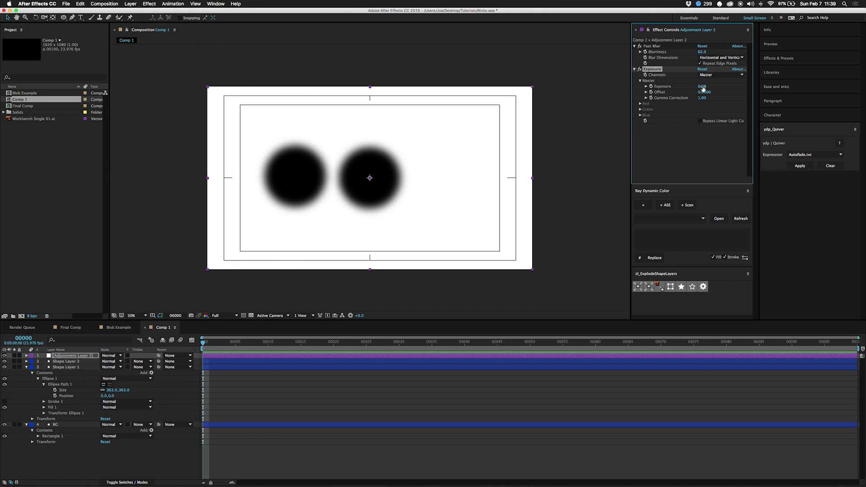
{"action": "left_click_drag", "start_coordinate": [705, 86], "coordinate": [739, 83]}
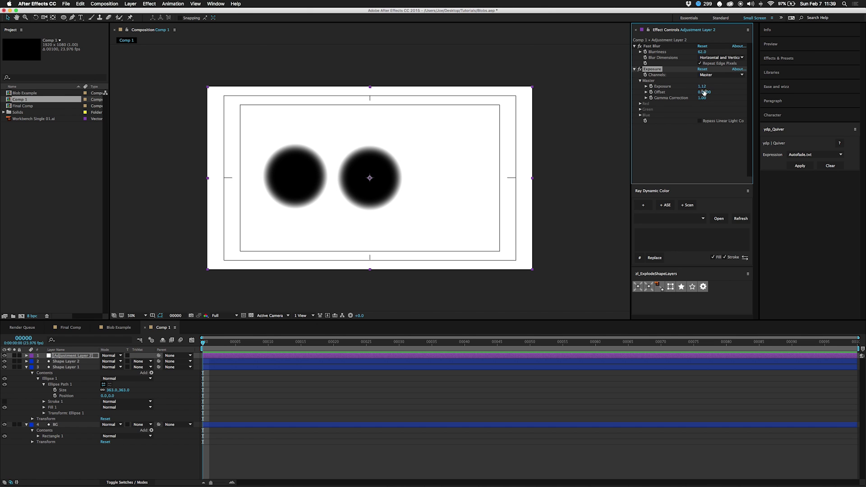
{"action": "mouse_move", "coordinate": [704, 94]}
{"action": "left_mouse_down"}
{"action": "mouse_move", "coordinate": [726, 94]}
{"action": "mouse_move", "coordinate": [668, 100]}
{"action": "mouse_move", "coordinate": [714, 84]}
{"action": "left_mouse_up"}
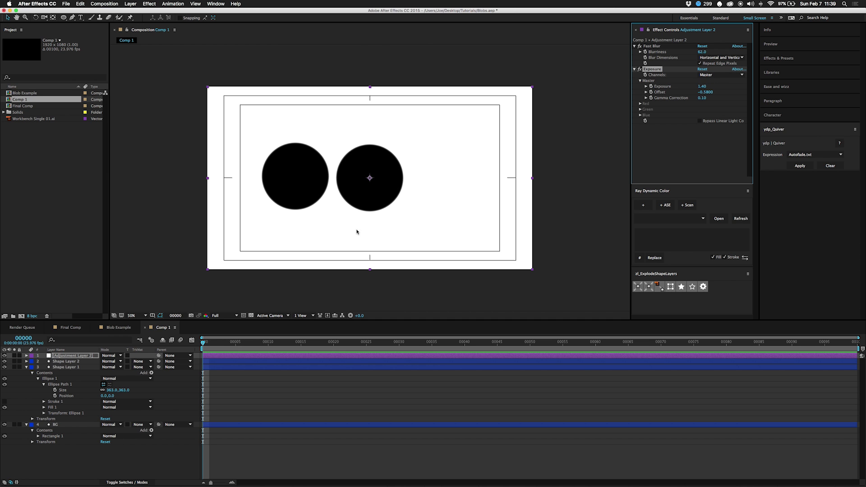
- Nudge the left circle slightly further left, then reselect the adjustment layer's Exposure effect
{"action": "left_click", "coordinate": [303, 178]}
{"action": "left_click_drag", "start_coordinate": [303, 178], "coordinate": [288, 179]}
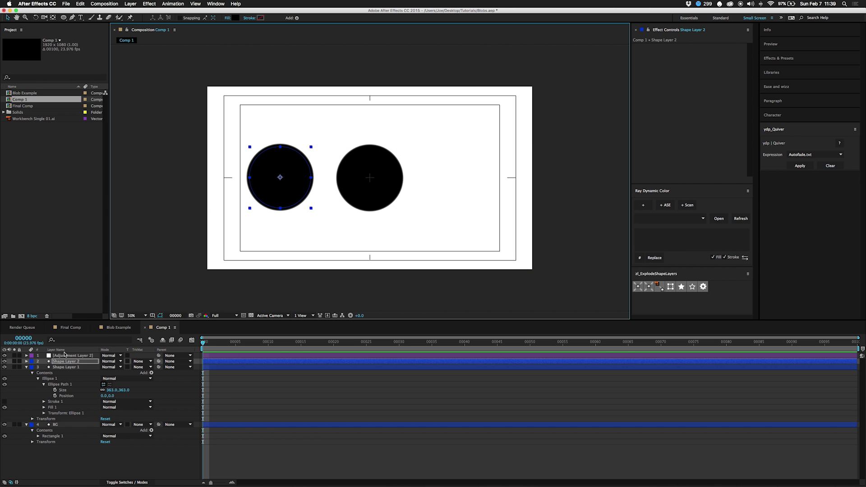
{"action": "left_click", "coordinate": [90, 355]}
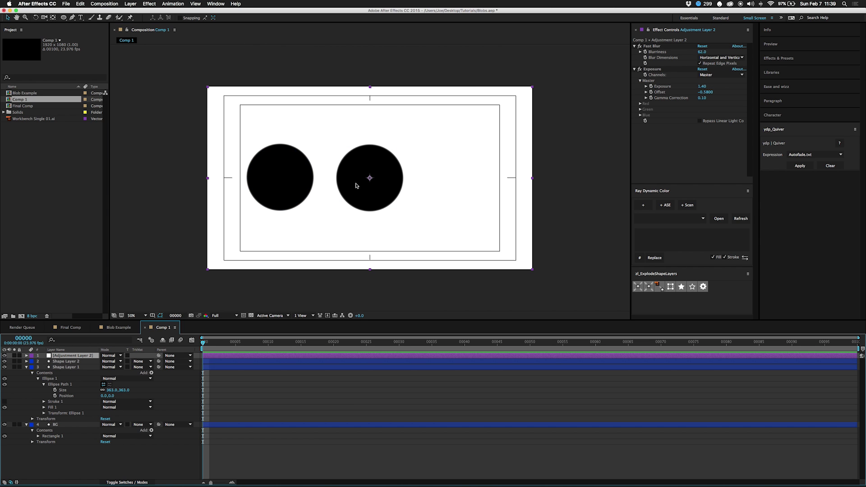
{"action": "left_click", "coordinate": [659, 70]}
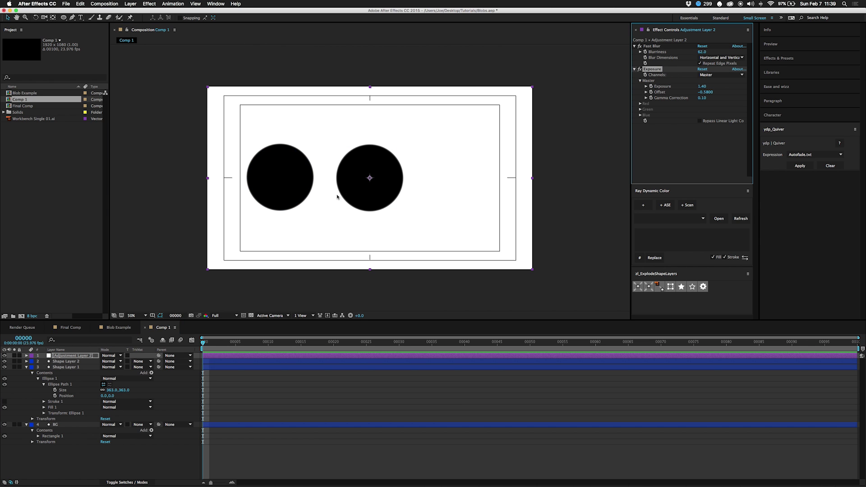
{"action": "left_click", "coordinate": [150, 4]}
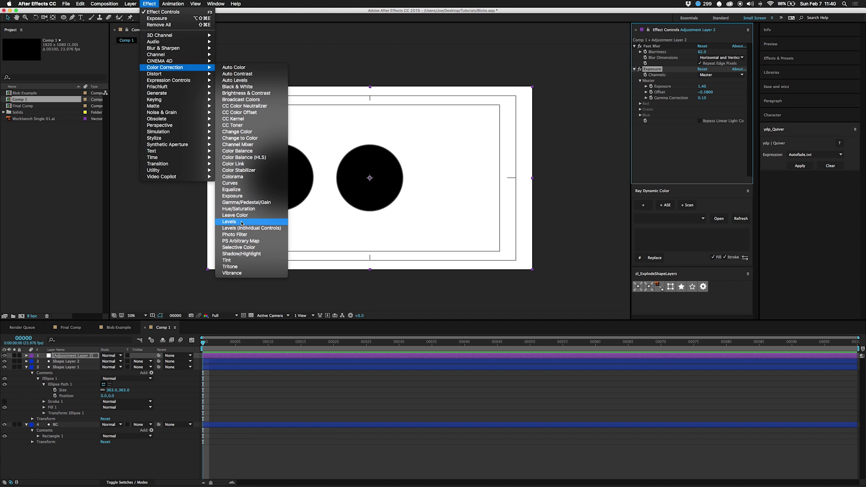
- Apply Levels to the adjustment layer with Input Black raised to 131
{"action": "left_click", "coordinate": [242, 222]}
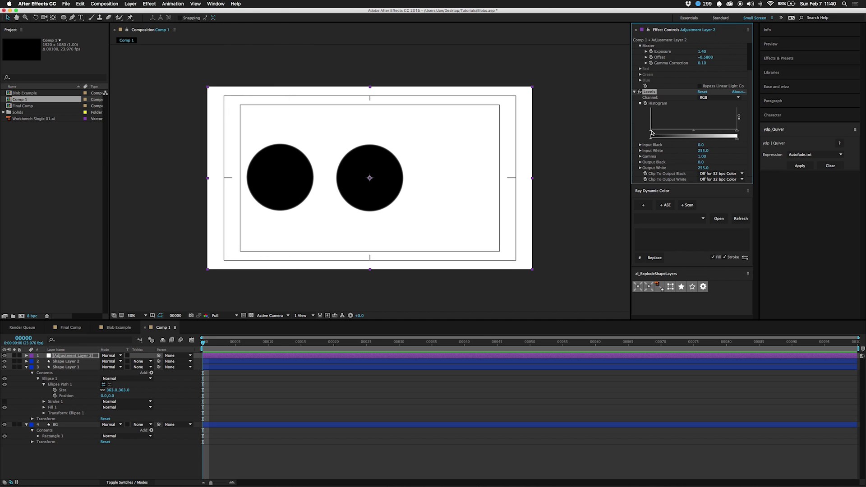
{"action": "left_click_drag", "start_coordinate": [652, 132], "coordinate": [695, 132]}
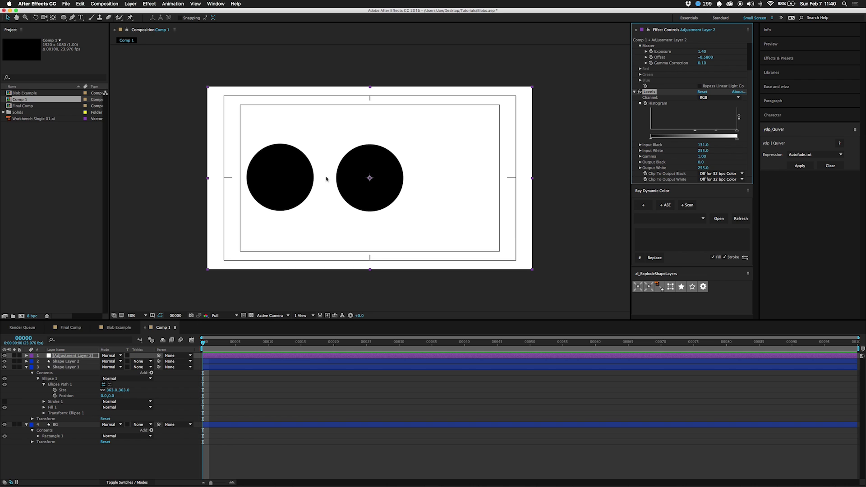
{"action": "left_click", "coordinate": [310, 179]}
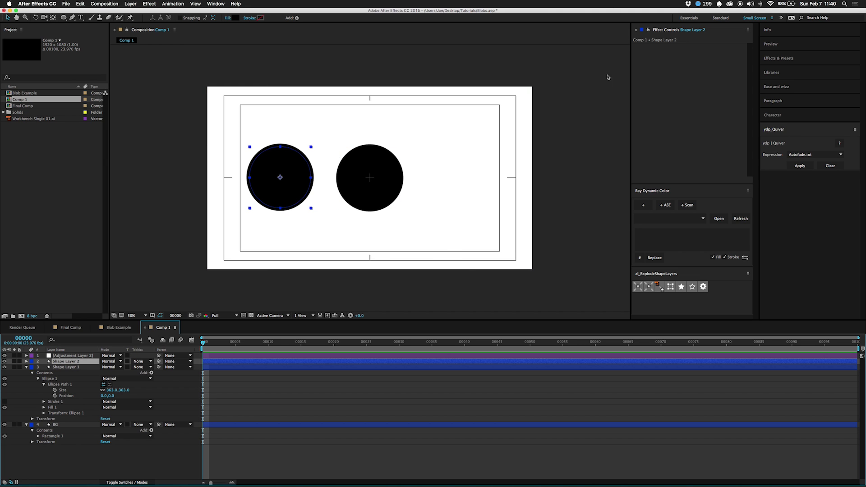
- Compare the adjustment layer on and off, then disable Exposure and Levels to see only the blur
{"action": "left_click", "coordinate": [70, 355]}
{"action": "left_click", "coordinate": [4, 356]}
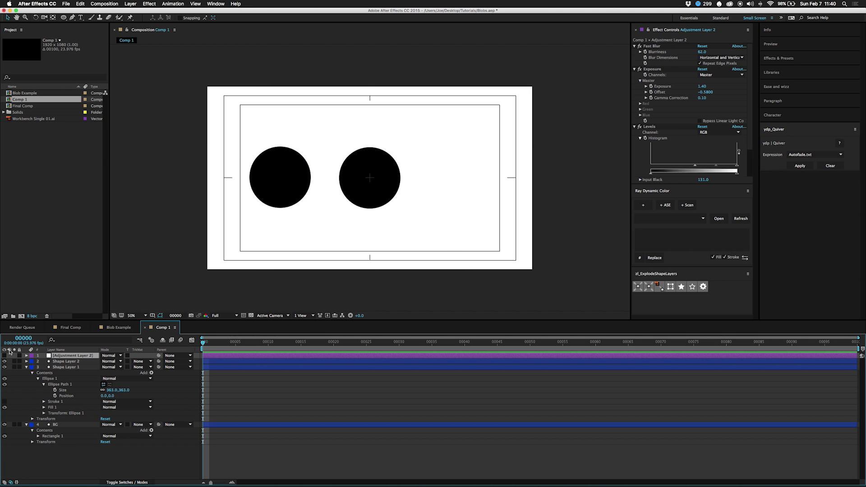
{"action": "left_click", "coordinate": [4, 355]}
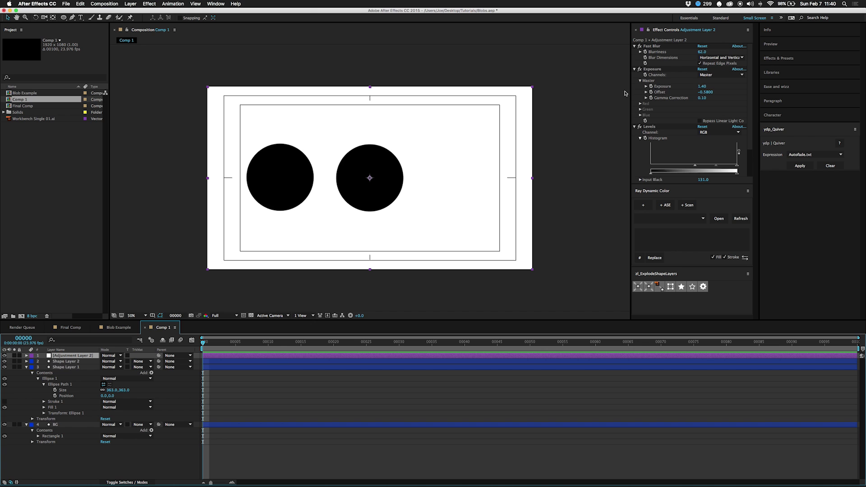
{"action": "left_click", "coordinate": [634, 69]}
{"action": "left_click", "coordinate": [634, 75]}
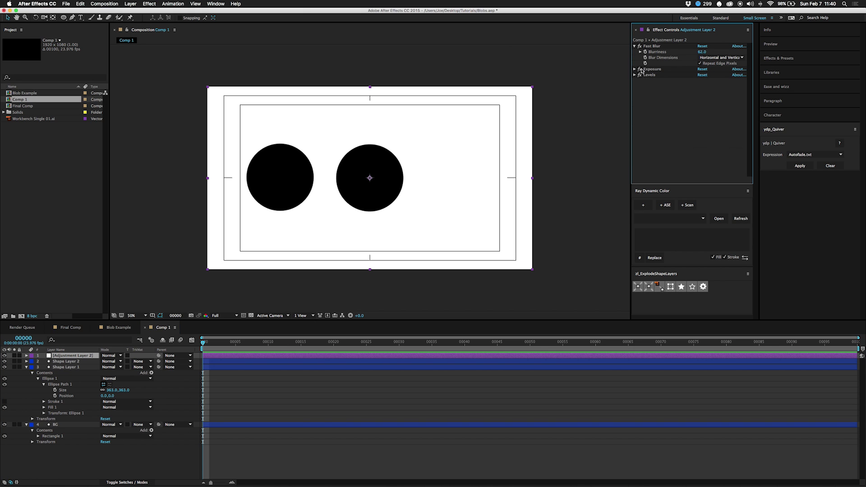
{"action": "left_click", "coordinate": [639, 69]}
{"action": "left_click", "coordinate": [639, 75]}
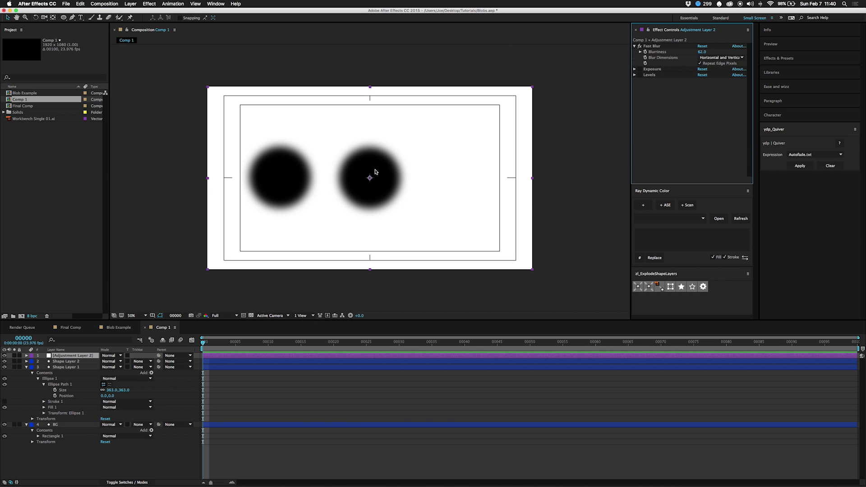
{"action": "left_click", "coordinate": [640, 70]}
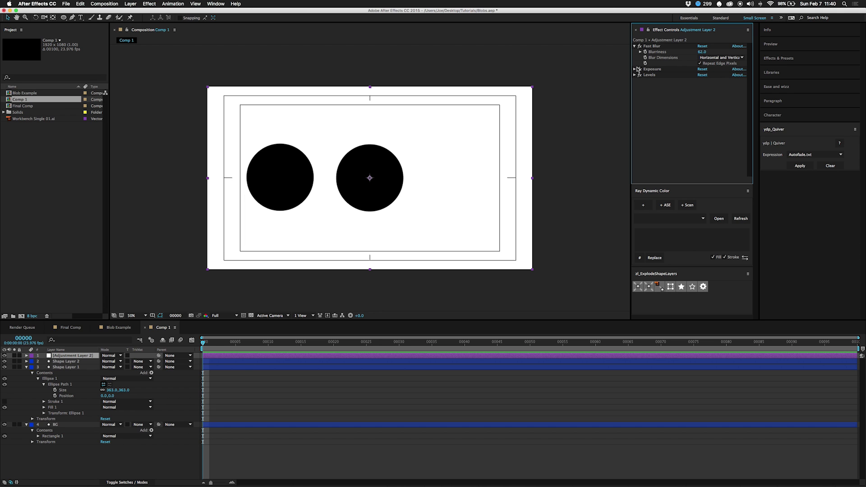
{"action": "left_click_drag", "start_coordinate": [639, 69], "coordinate": [639, 75]}
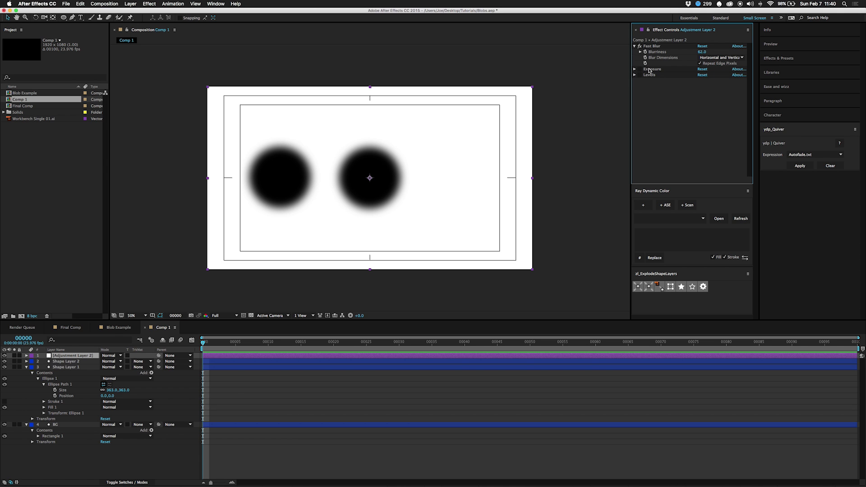
- Move the left circle right toward the other, then re-enable Exposure and Levels so they blob together
{"action": "left_click", "coordinate": [285, 186]}
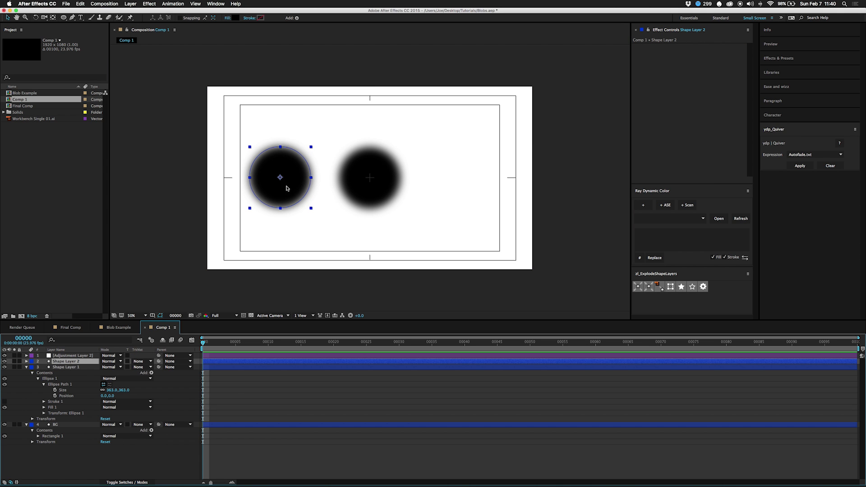
{"action": "left_click_drag", "start_coordinate": [288, 189], "coordinate": [315, 188]}
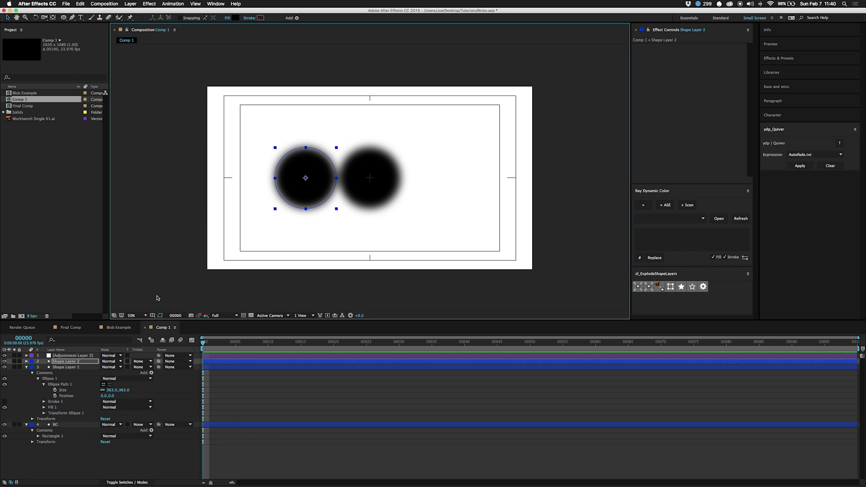
{"action": "left_click", "coordinate": [92, 356]}
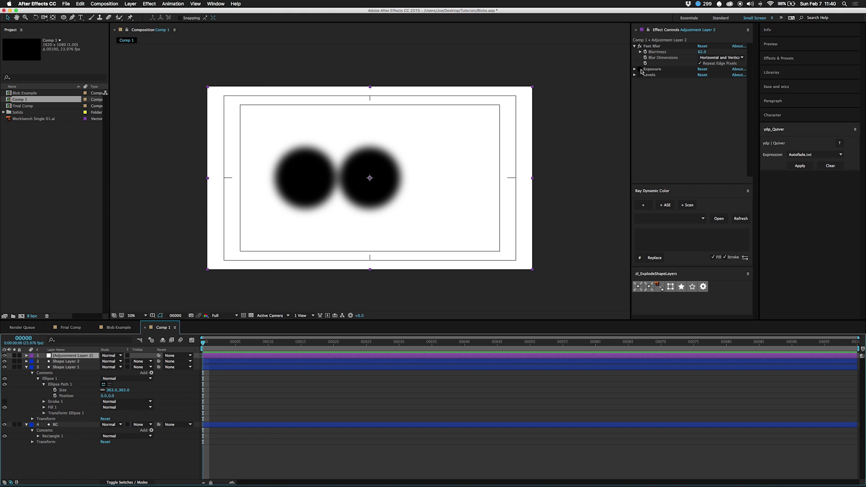
{"action": "left_click", "coordinate": [640, 69]}
{"action": "left_click", "coordinate": [640, 75]}
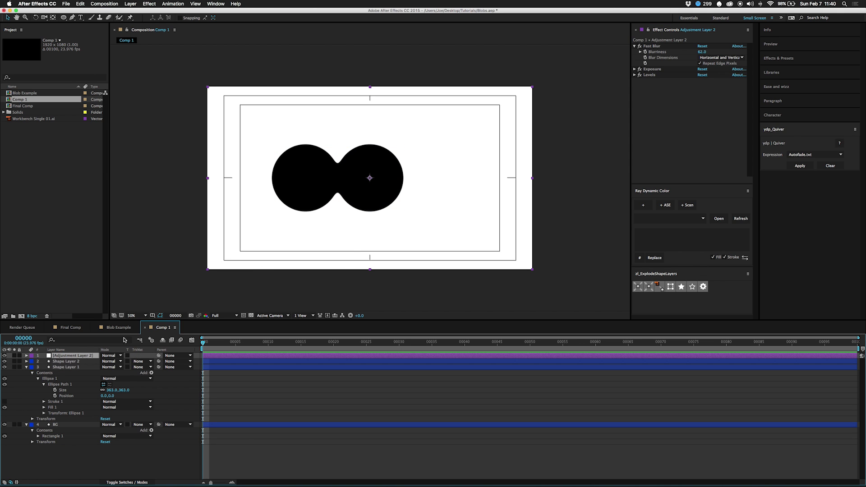
- Pull the left circle slightly back and show the Opacity property for both circle layers
{"action": "left_click", "coordinate": [52, 406]}
{"action": "left_click", "coordinate": [310, 184]}
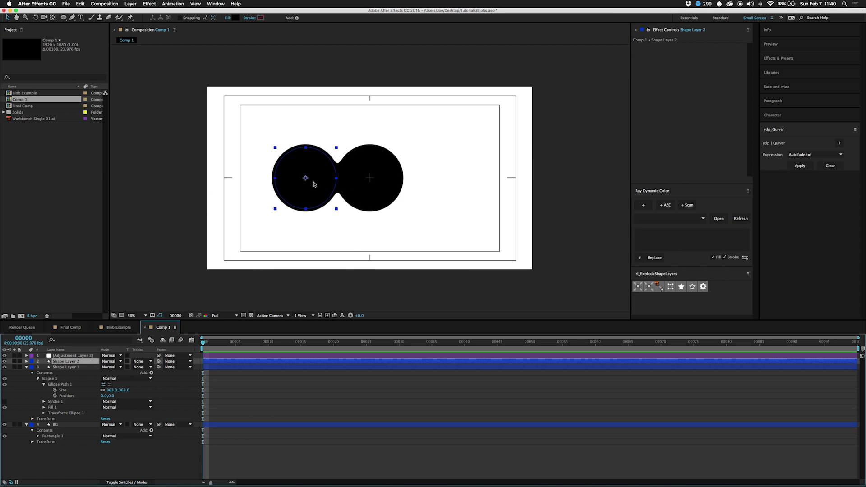
{"action": "mouse_move", "coordinate": [309, 184]}
{"action": "left_mouse_down"}
{"action": "mouse_move", "coordinate": [296, 188]}
{"action": "mouse_move", "coordinate": [302, 183]}
{"action": "left_mouse_up"}
{"action": "left_click", "coordinate": [77, 367], "text": "shift"}
{"action": "key", "text": "t"}
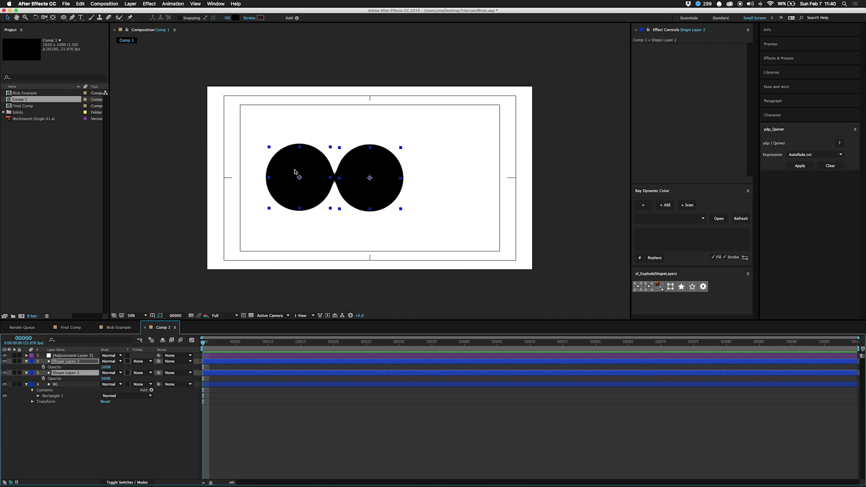
- Set Opacity to 50% on both Shape Layer 2 and Shape Layer 1
{"action": "left_click", "coordinate": [124, 371]}
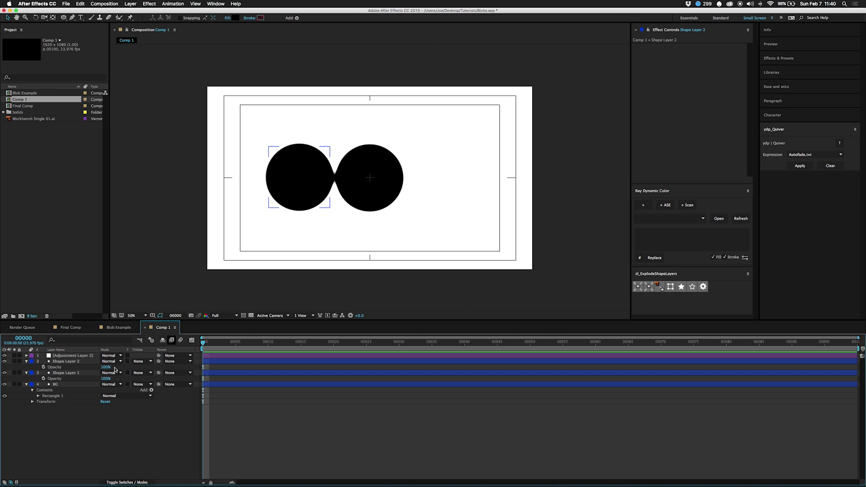
{"action": "left_click", "coordinate": [107, 368]}
{"action": "type", "text": "50"}
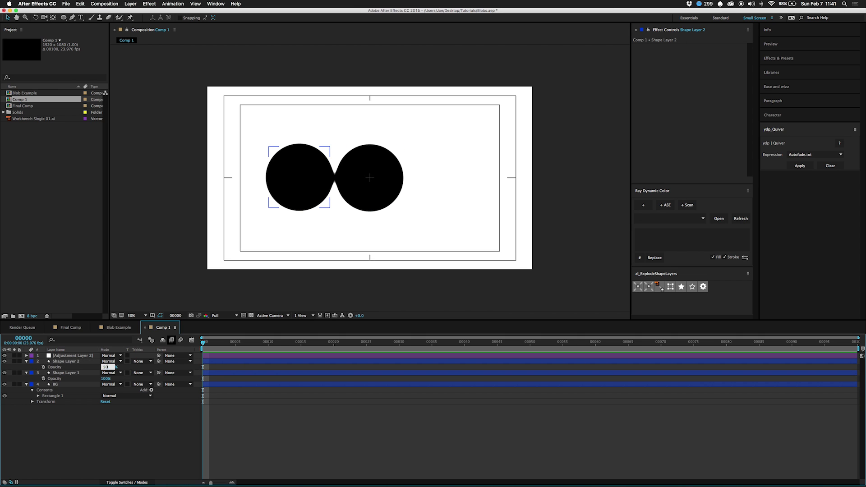
{"action": "key", "text": "Return"}
{"action": "left_click", "coordinate": [106, 379]}
{"action": "type", "text": "50"}
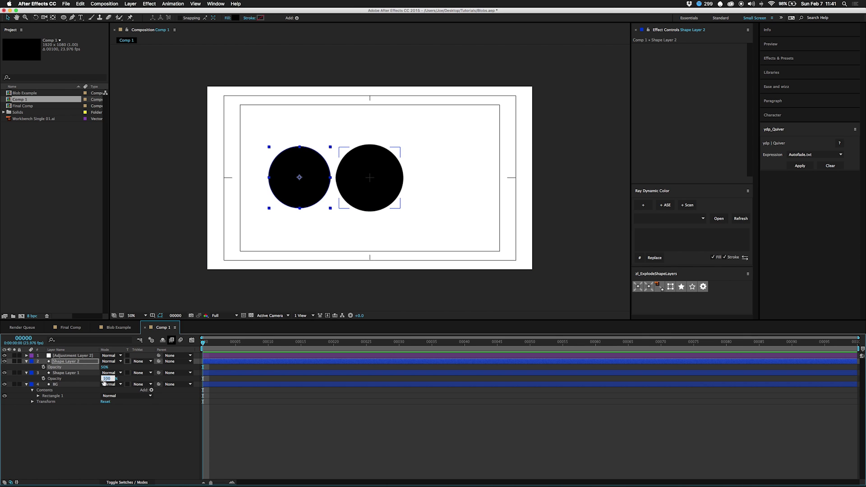
{"action": "key", "text": "Return"}
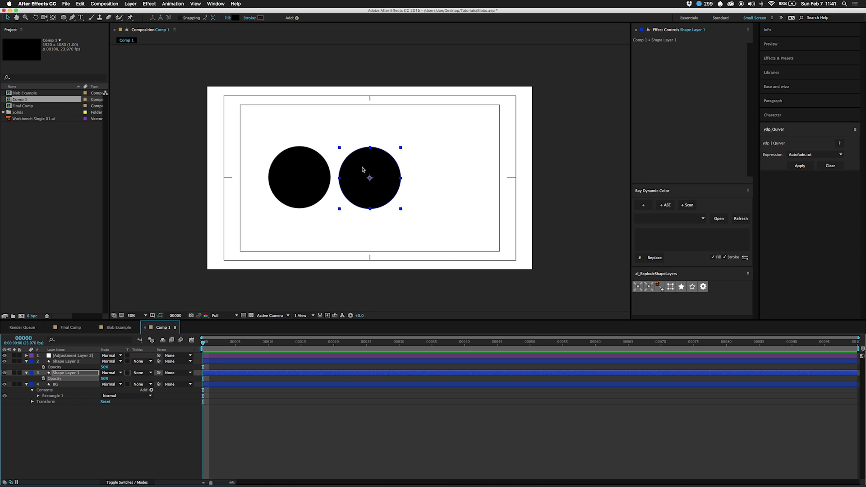
- Move the left circle onto the right one, delete it, and add Workbench Single 01.ai to the timeline
{"action": "left_click", "coordinate": [64, 361]}
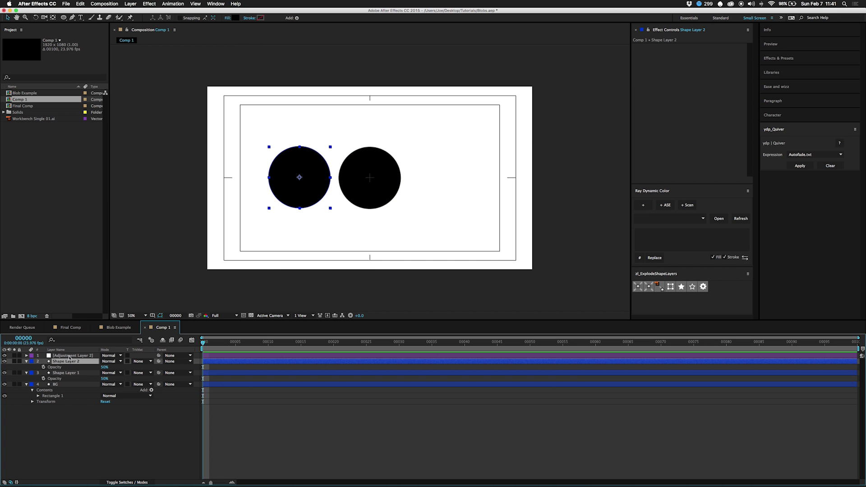
{"action": "left_click_drag", "start_coordinate": [305, 191], "coordinate": [348, 181]}
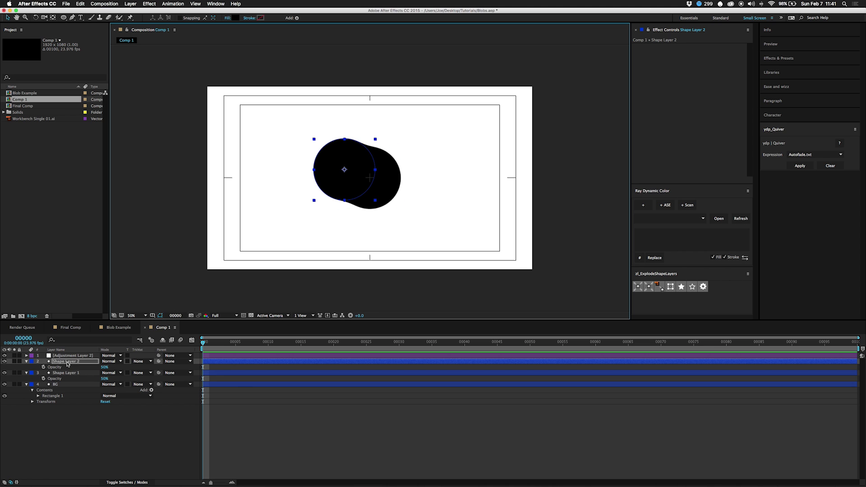
{"action": "key", "text": "Delete"}
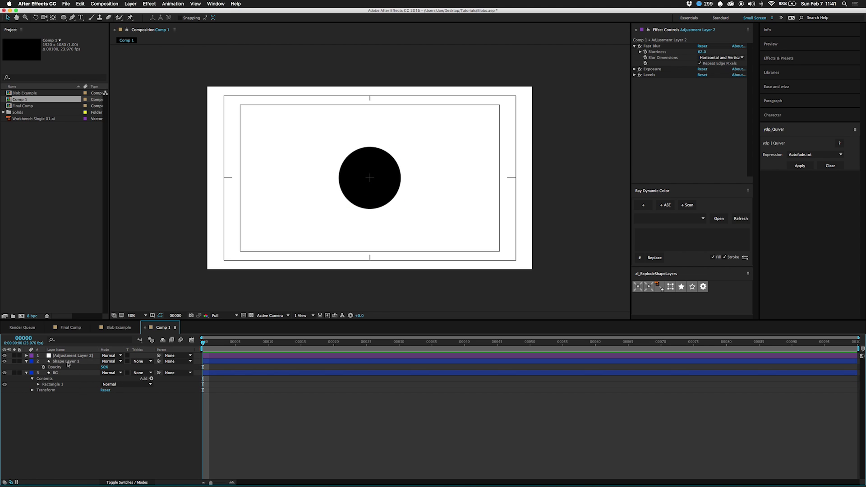
{"action": "left_click_drag", "start_coordinate": [32, 119], "coordinate": [46, 362]}
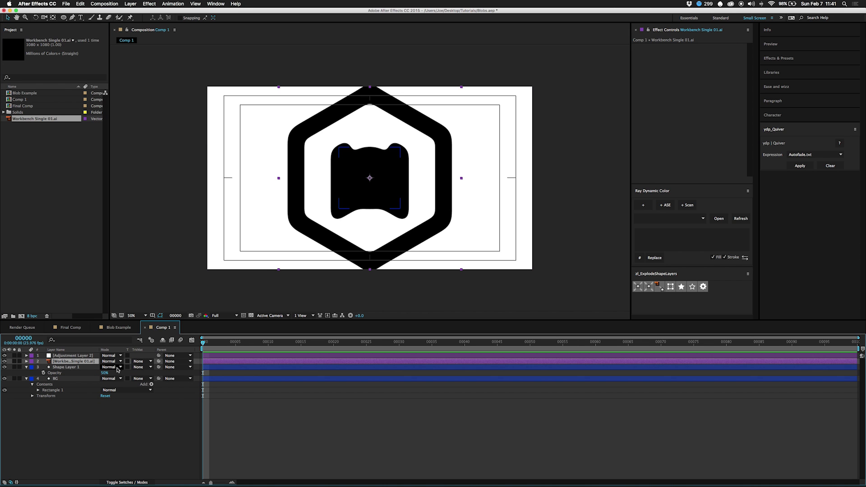
- Hide the blob adjustment layer and shrink the logo to 36% scale
{"action": "left_click", "coordinate": [4, 355]}
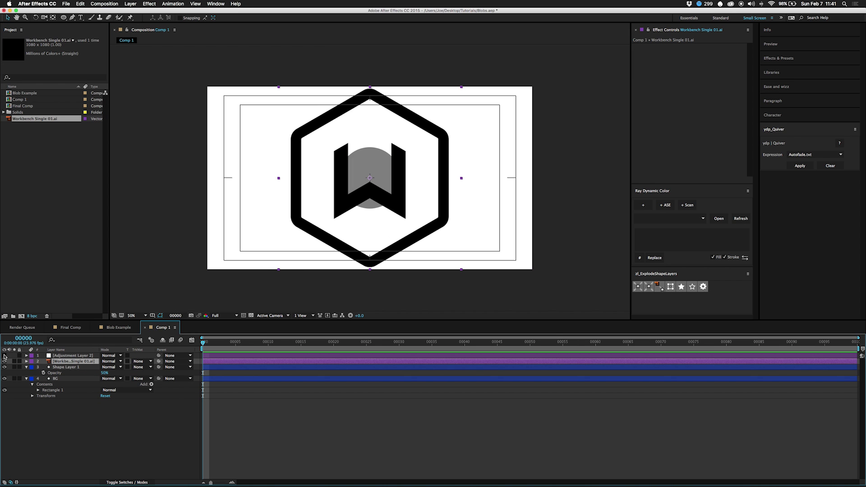
{"action": "key", "text": "s"}
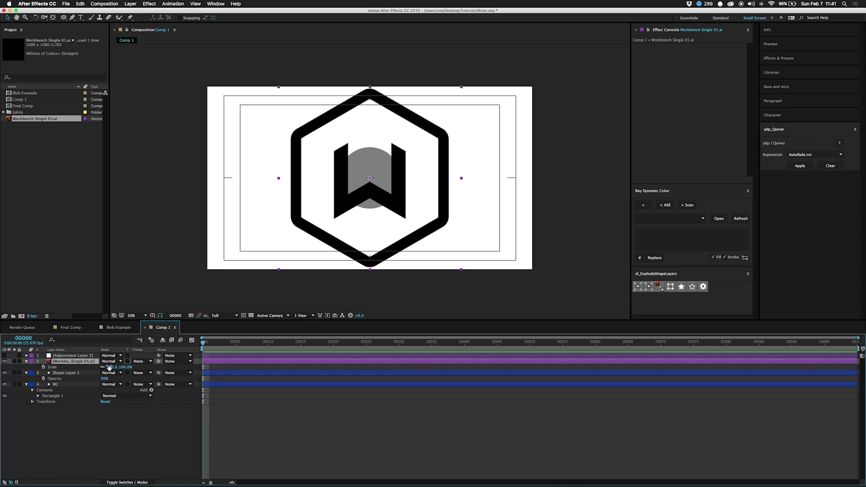
{"action": "left_click_drag", "start_coordinate": [114, 370], "coordinate": [87, 371]}
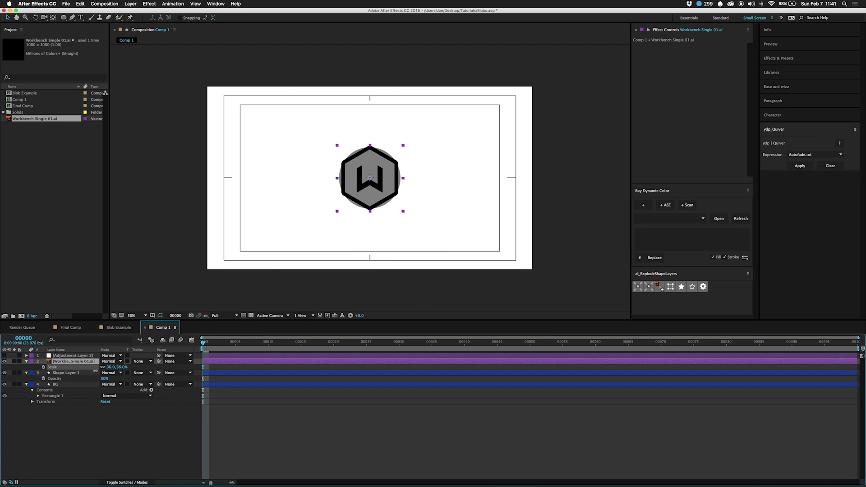
- Set the logo's opacity to 50% and move it left of the circle
{"action": "key", "text": "t"}
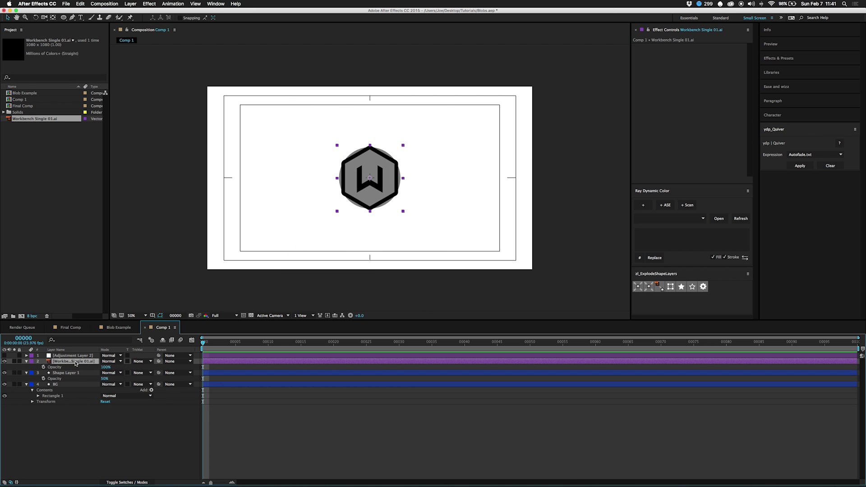
{"action": "left_click", "coordinate": [101, 367]}
{"action": "type", "text": "50"}
{"action": "key", "text": "Return"}
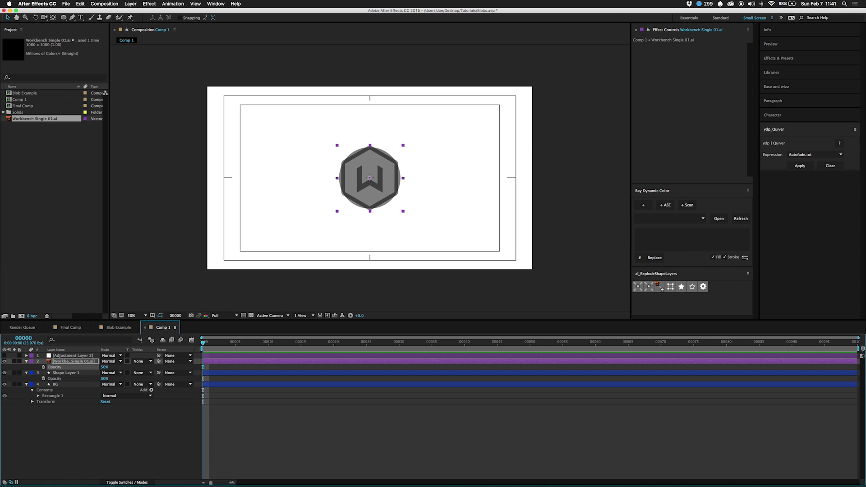
{"action": "left_click_drag", "start_coordinate": [374, 176], "coordinate": [303, 177]}
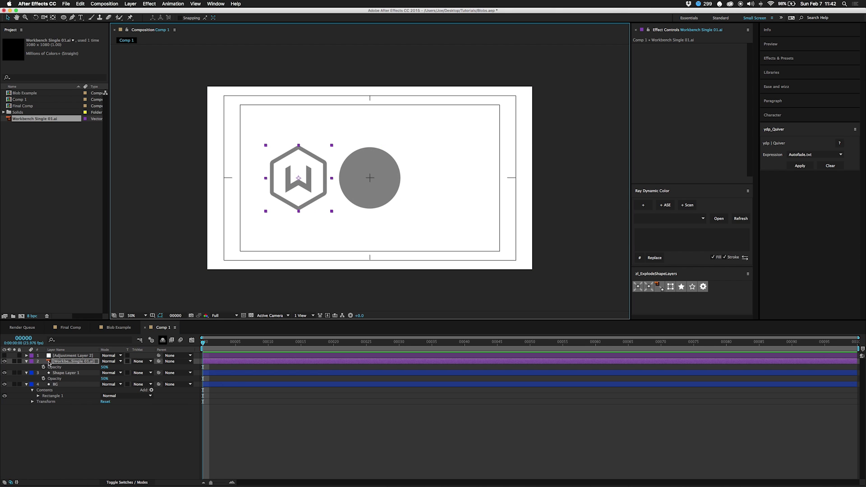
- Show Adjustment Layer 2 again and switch off its Exposure and Levels effects
{"action": "left_click", "coordinate": [4, 356]}
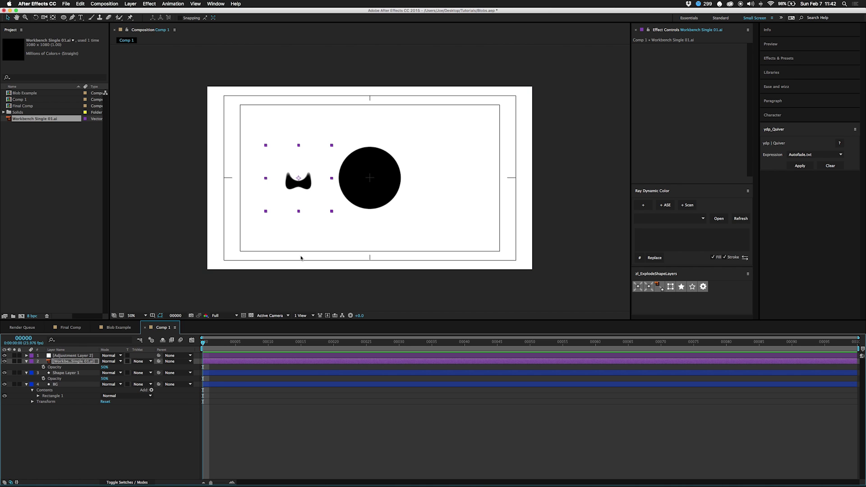
{"action": "left_click", "coordinate": [76, 356]}
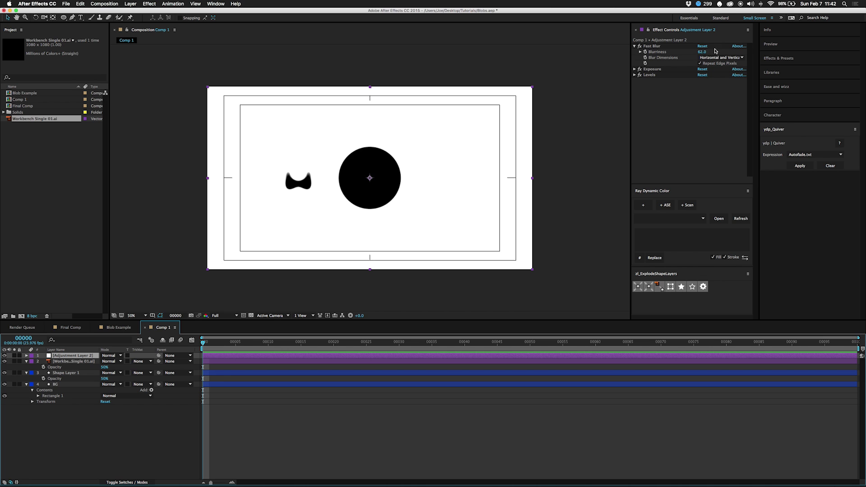
{"action": "left_click", "coordinate": [74, 362]}
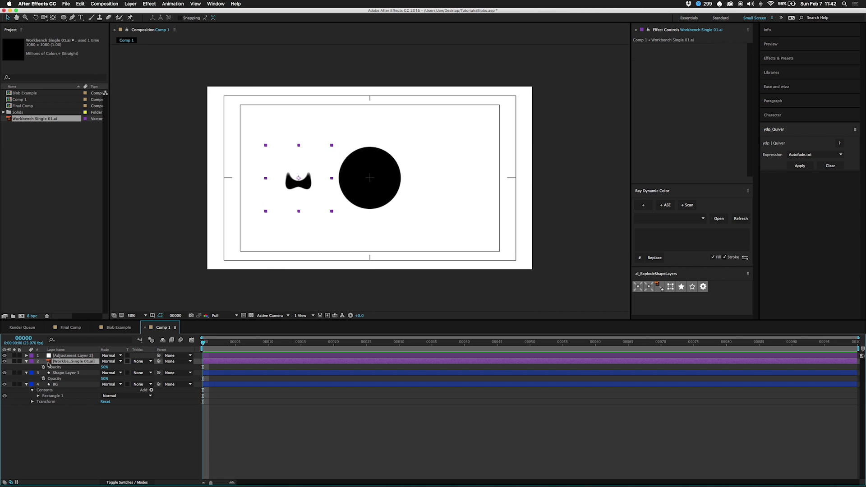
{"action": "left_click", "coordinate": [72, 356]}
{"action": "left_click", "coordinate": [640, 69]}
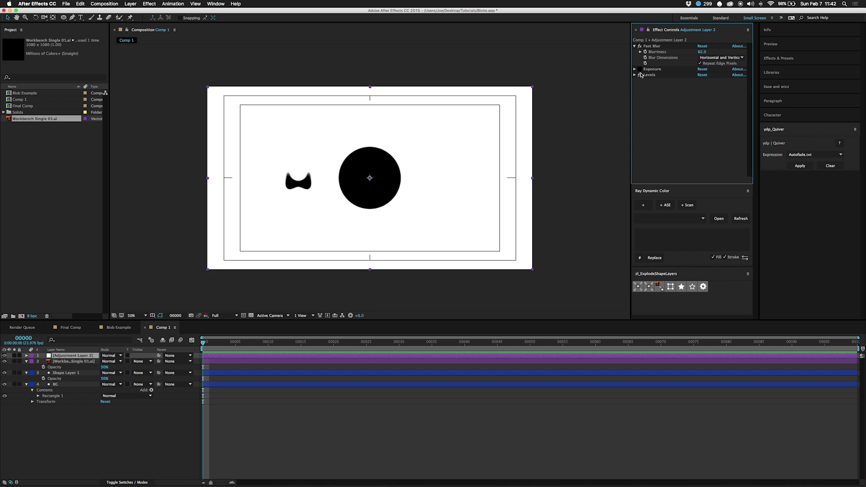
{"action": "left_click", "coordinate": [640, 75]}
- Reset Fast Blur blurriness to 0, then raise it to a light blur around 18
{"action": "left_click", "coordinate": [702, 52]}
{"action": "type", "text": "0"}
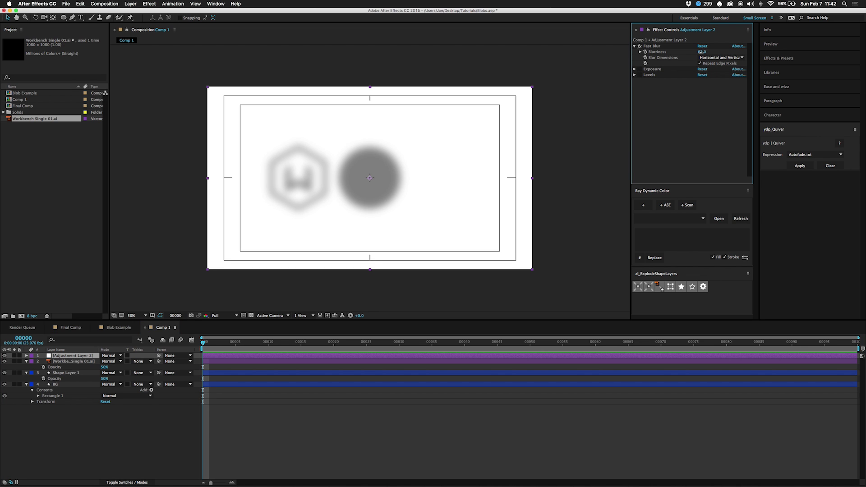
{"action": "key", "text": "Return"}
{"action": "left_click_drag", "start_coordinate": [701, 52], "coordinate": [708, 52]}
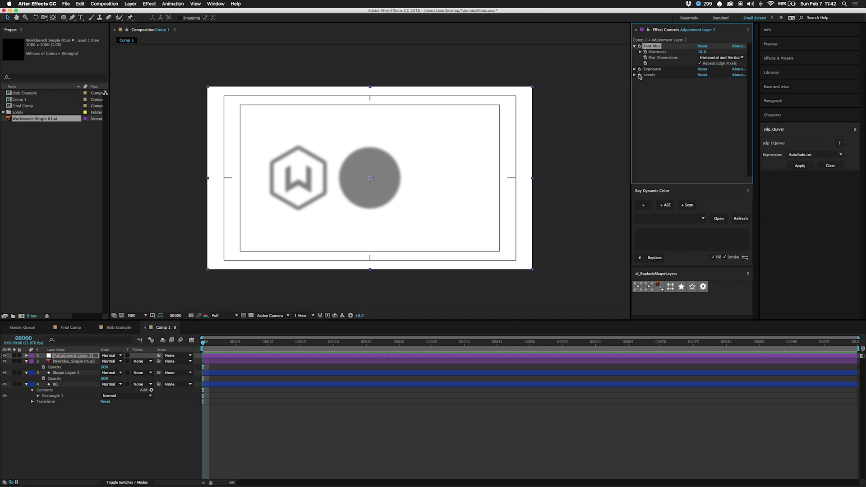
{"action": "right_click", "coordinate": [68, 361]}
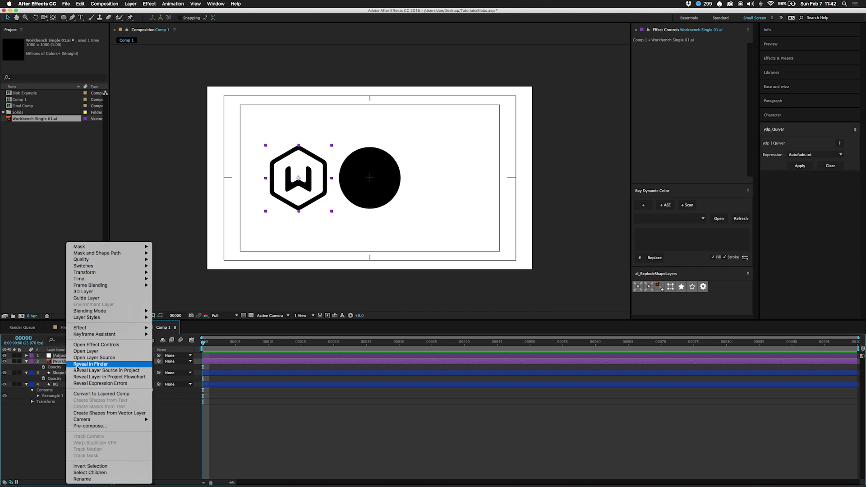
- Convert Workbench Single 01.ai into an Outlines shape layer below the adjustment layer, deleting the original
{"action": "left_click", "coordinate": [107, 413]}
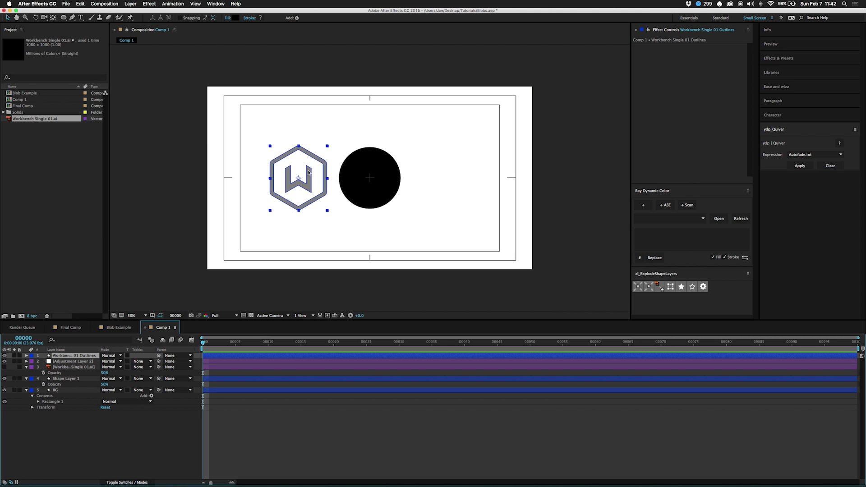
{"action": "left_click", "coordinate": [69, 368]}
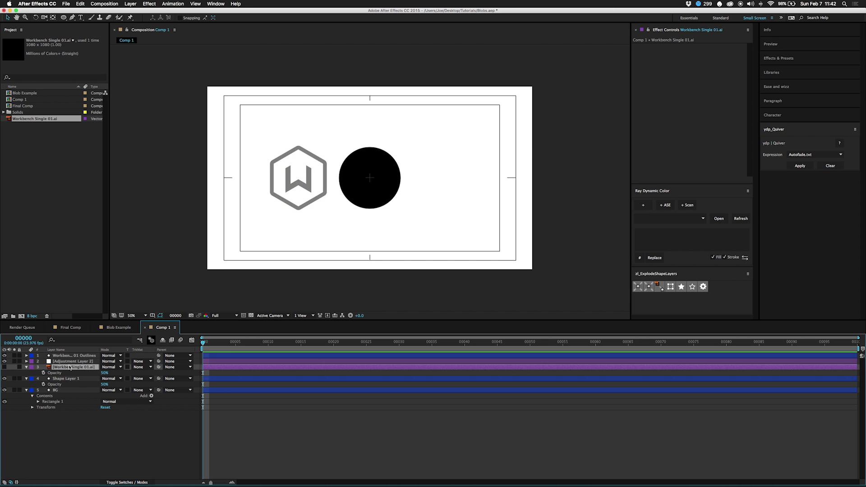
{"action": "key", "text": "super+z"}
{"action": "key", "text": "super+bracketleft"}
{"action": "left_click", "coordinate": [67, 368]}
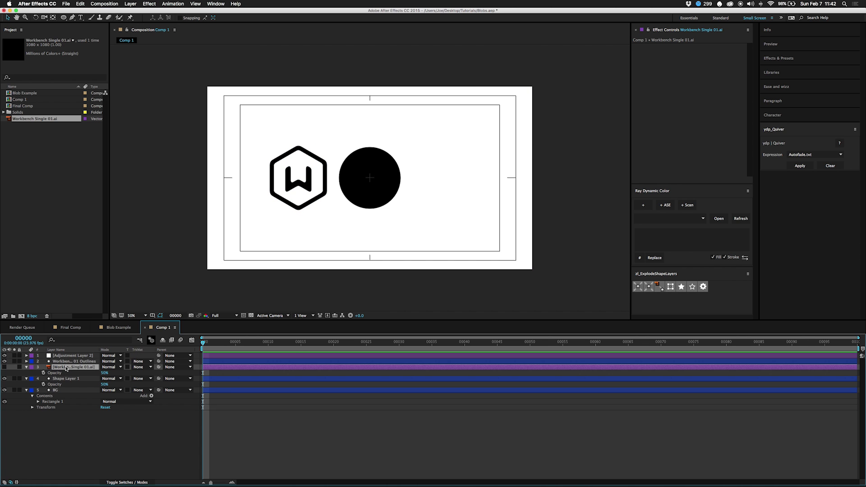
{"action": "key", "text": "Delete"}
{"action": "left_click", "coordinate": [67, 362]}
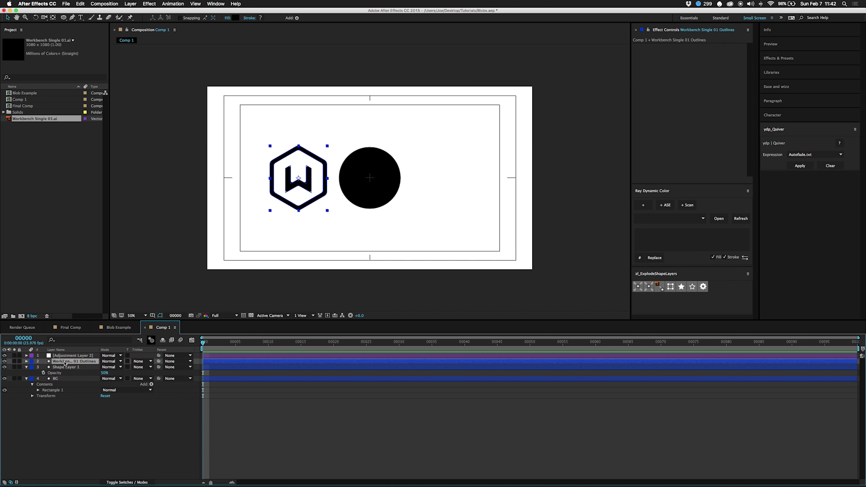
- View the comp at 100% and lower the Outlines layer's opacity to 34%
{"action": "key", "text": "period"}
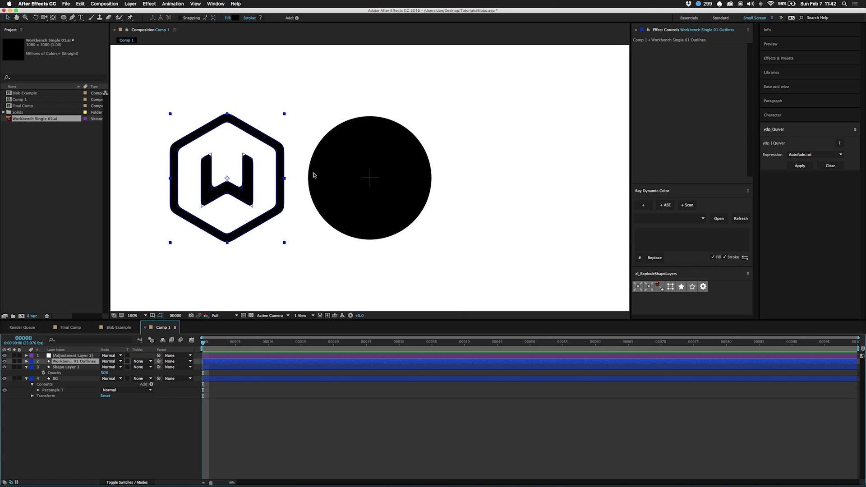
{"action": "scroll", "coordinate": [294, 167], "scroll_direction": "left", "scroll_amount": 3}
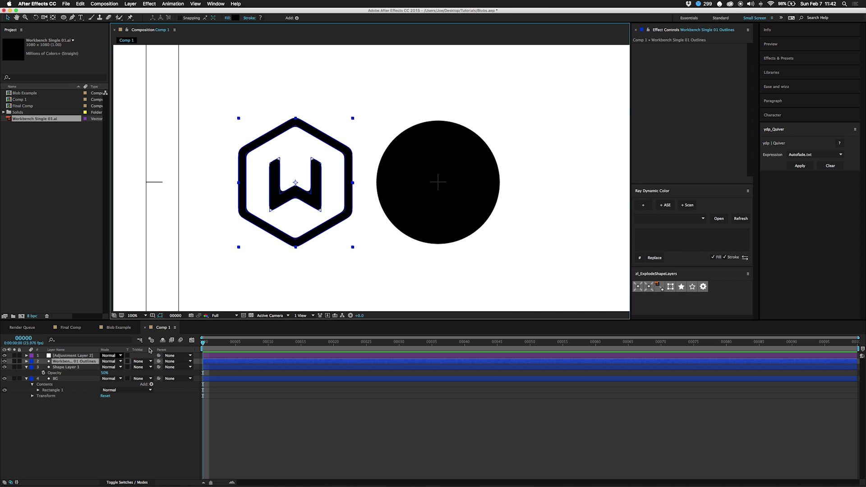
{"action": "left_click", "coordinate": [71, 357]}
{"action": "left_click", "coordinate": [71, 361]}
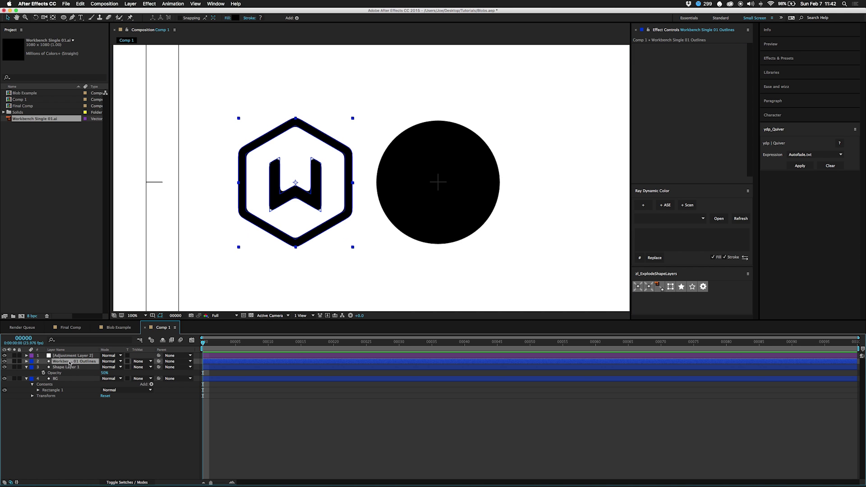
{"action": "key", "text": "t"}
{"action": "left_click_drag", "start_coordinate": [105, 368], "coordinate": [100, 368]}
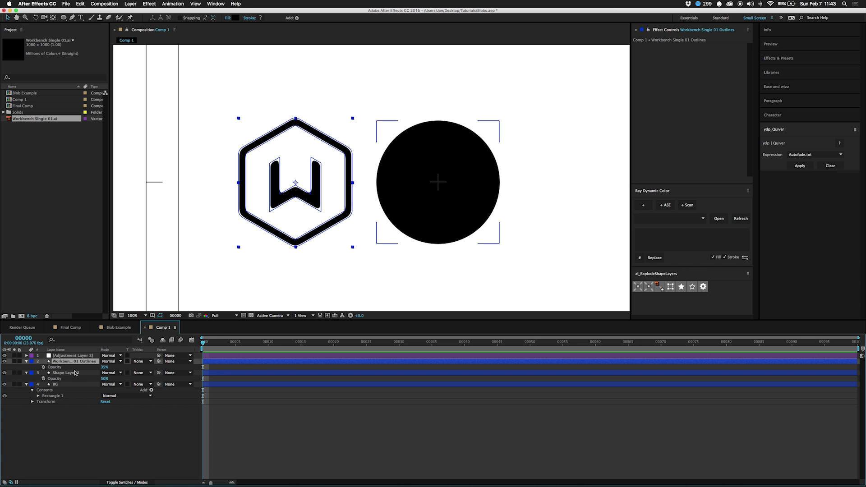
- Move the black circle left, closer to the logo
{"action": "left_click", "coordinate": [444, 171]}
{"action": "mouse_move", "coordinate": [463, 187]}
{"action": "left_mouse_down"}
{"action": "mouse_move", "coordinate": [426, 188]}
{"action": "mouse_move", "coordinate": [452, 187]}
{"action": "left_mouse_up"}
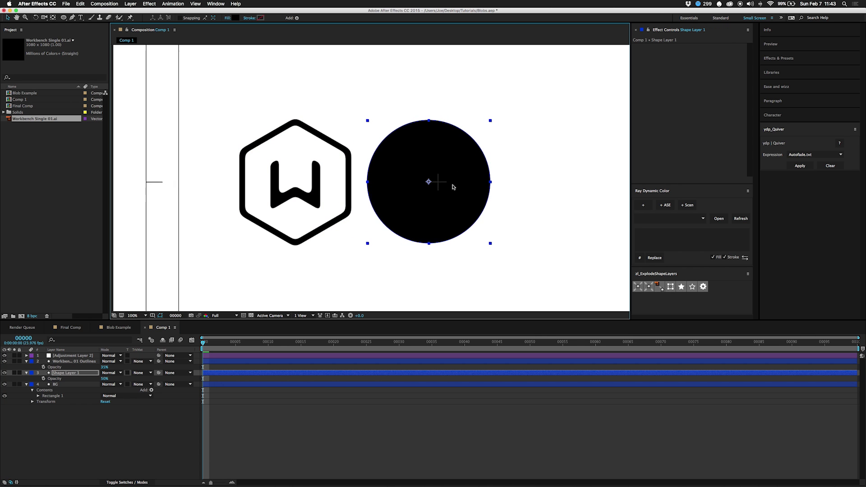
{"action": "left_click", "coordinate": [63, 362]}
- Duplicate the Outlines layer into Outlines 2 on top, confirming its opacity is 100%
{"action": "key", "text": "ctrl+d"}
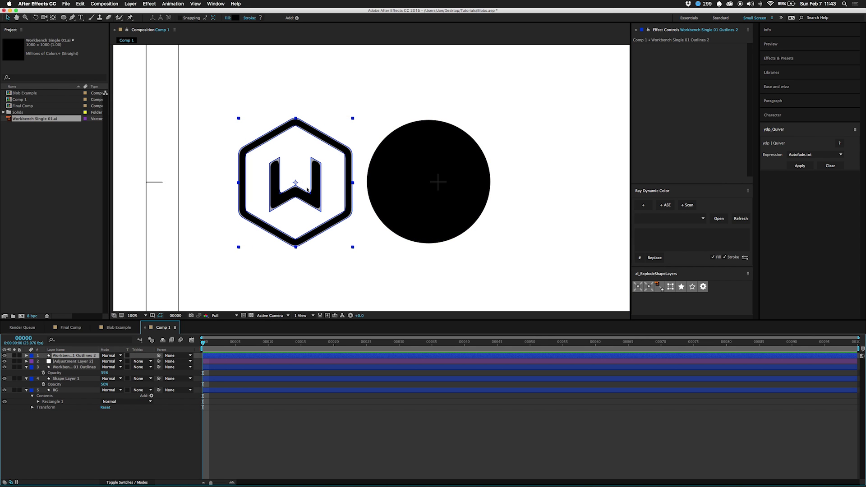
{"action": "key", "text": "t"}
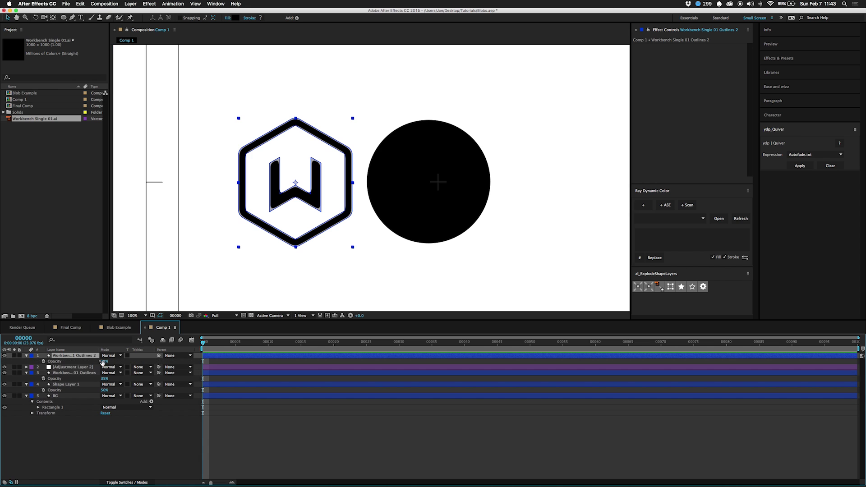
{"action": "left_click", "coordinate": [135, 443]}
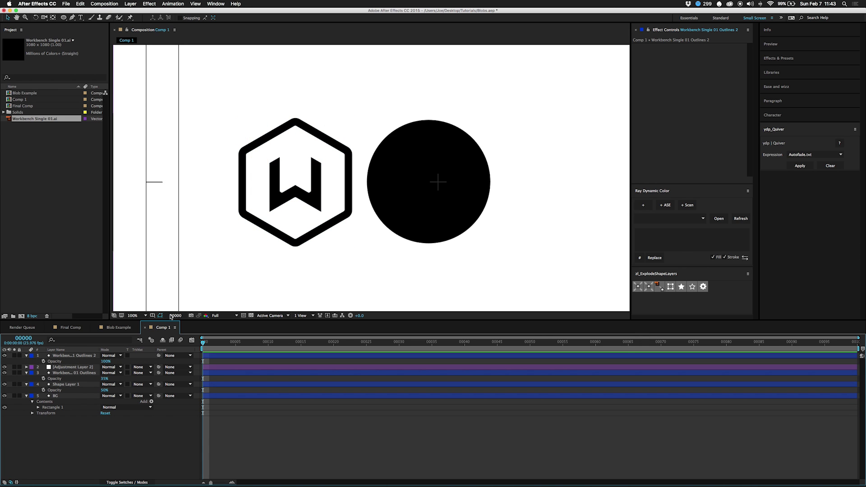
{"action": "left_click", "coordinate": [59, 356]}
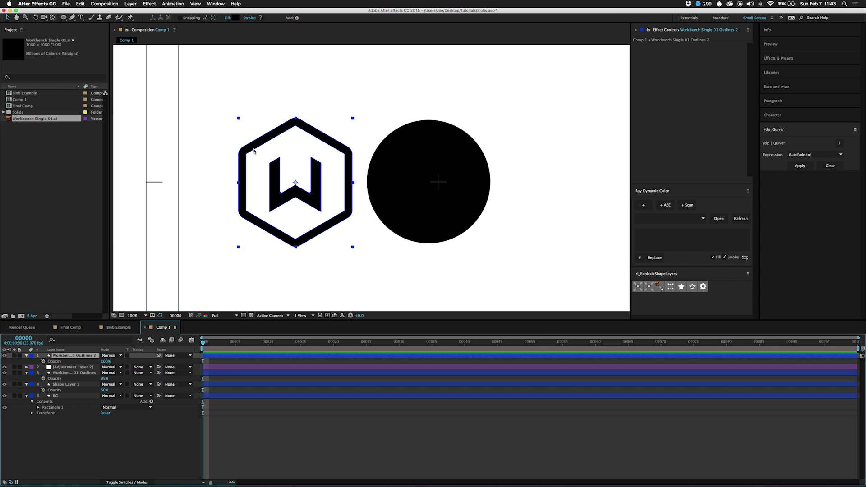
{"action": "left_click", "coordinate": [63, 368]}
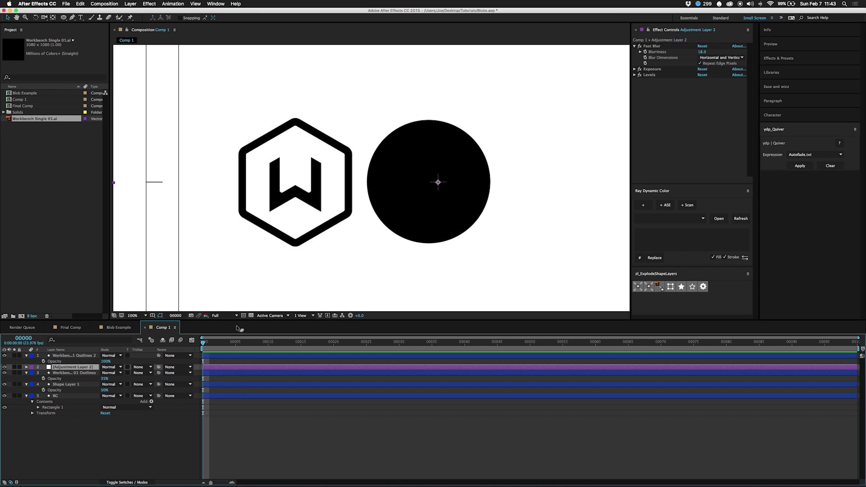
- Drag the black circle over the hexagon to test the blob merge, then leave it right of the logo
{"action": "left_click", "coordinate": [57, 384]}
{"action": "left_click_drag", "start_coordinate": [448, 194], "coordinate": [427, 195]}
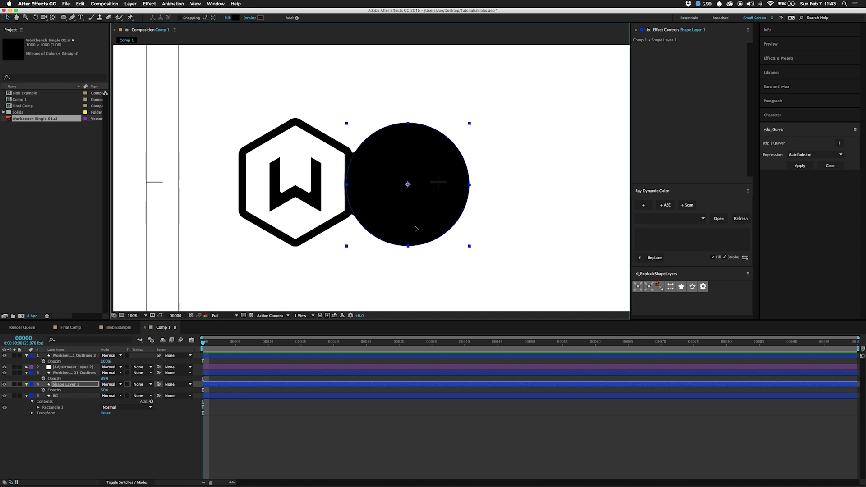
{"action": "left_click_drag", "start_coordinate": [413, 232], "coordinate": [458, 218]}
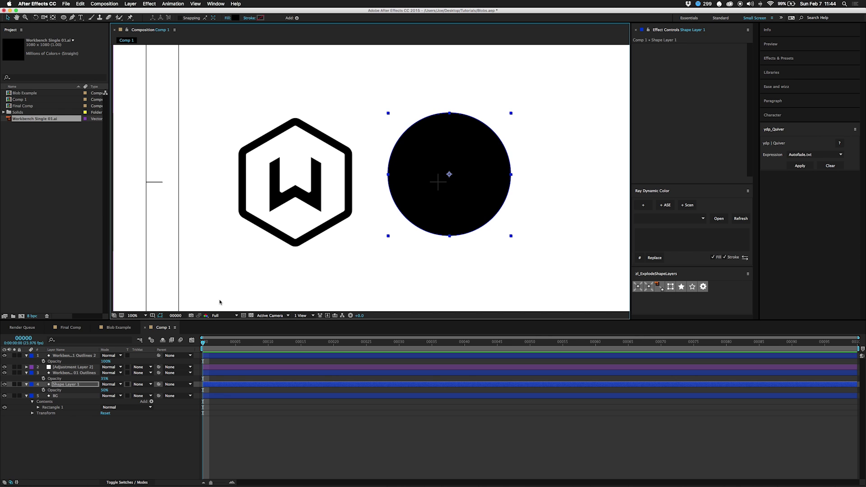
{"action": "left_click", "coordinate": [76, 330]}
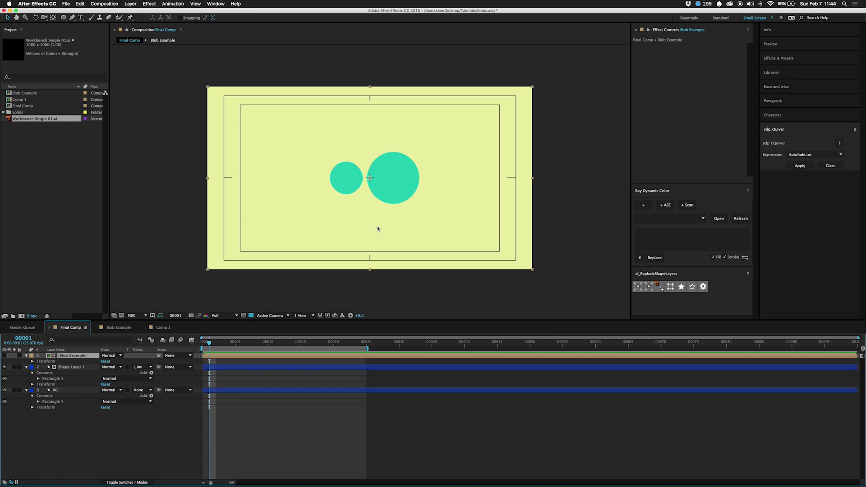
{"action": "left_click", "coordinate": [128, 329]}
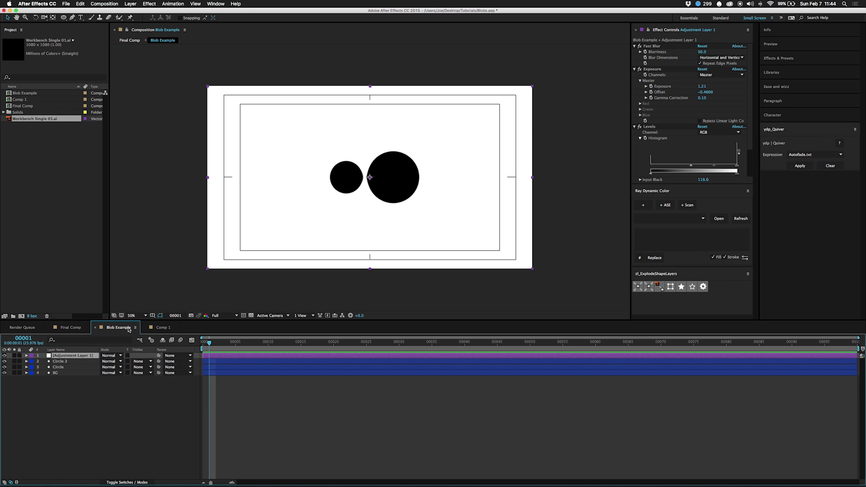
{"action": "left_click", "coordinate": [160, 328]}
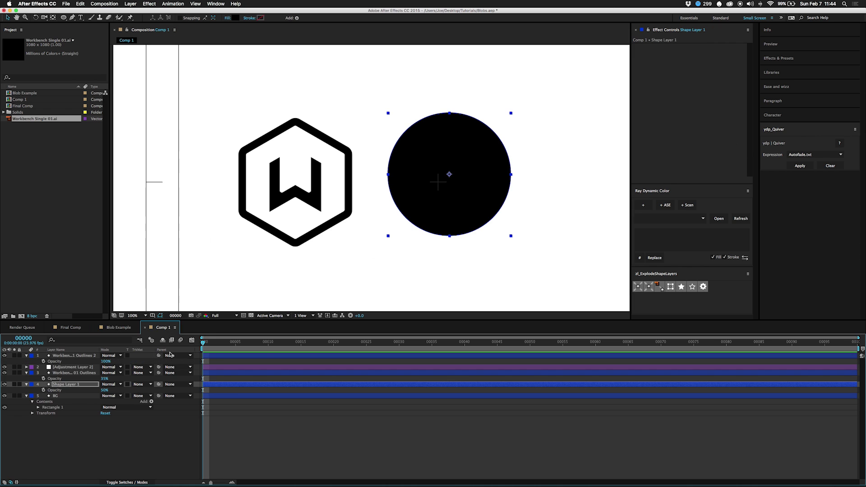